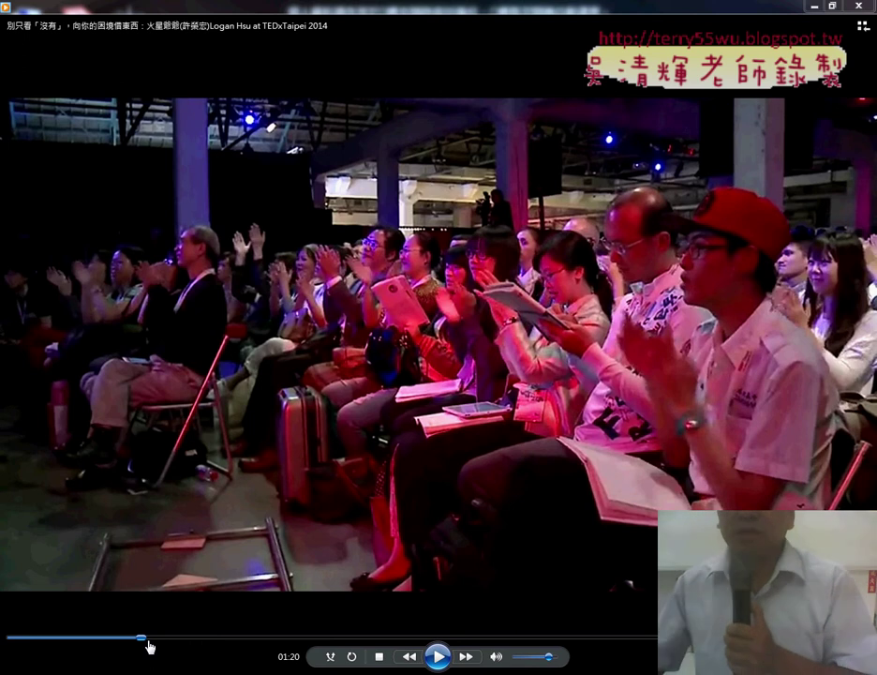
Minimize the media player and reposition the Free Video Cutter Joiner window beside the desktop icons
left_click(809, 12)
left_click_drag(548, 76, 396, 105)
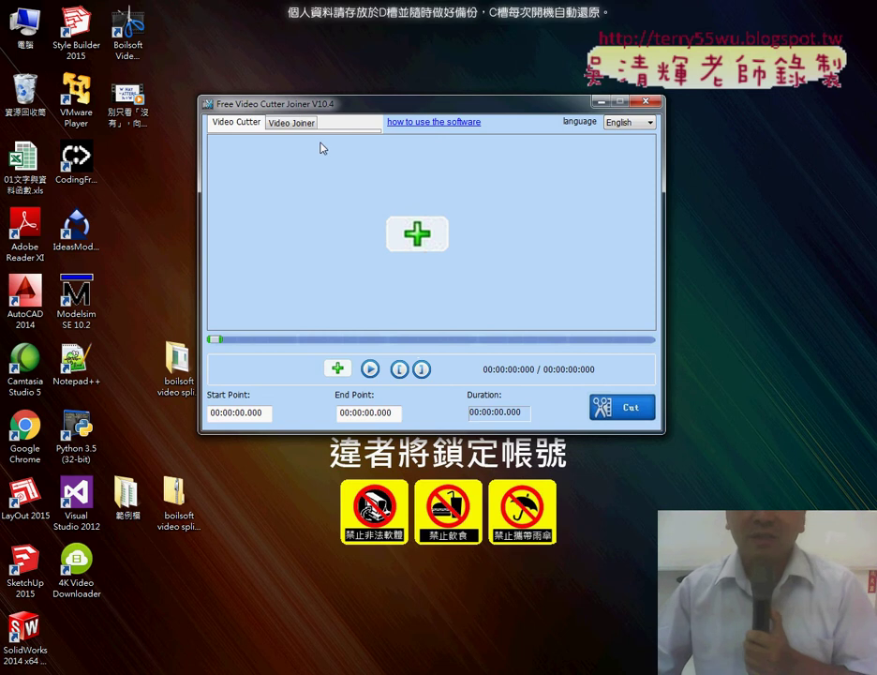
left_click_drag(304, 106, 339, 97)
Load the TEDxTaipei 2014 talk video from the desktop into the video cutter
left_click(128, 93)
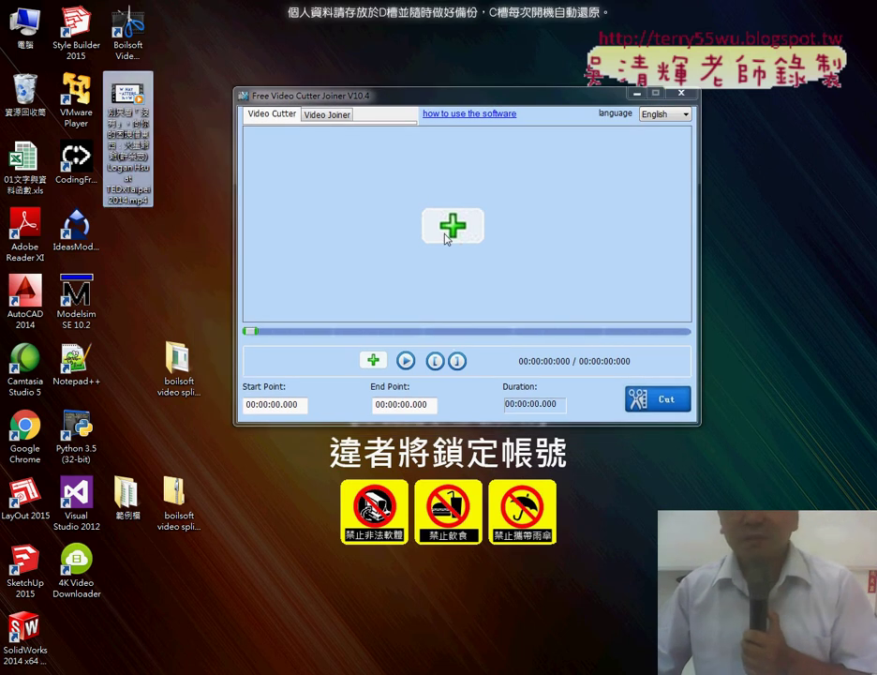
left_click_drag(129, 103, 437, 239)
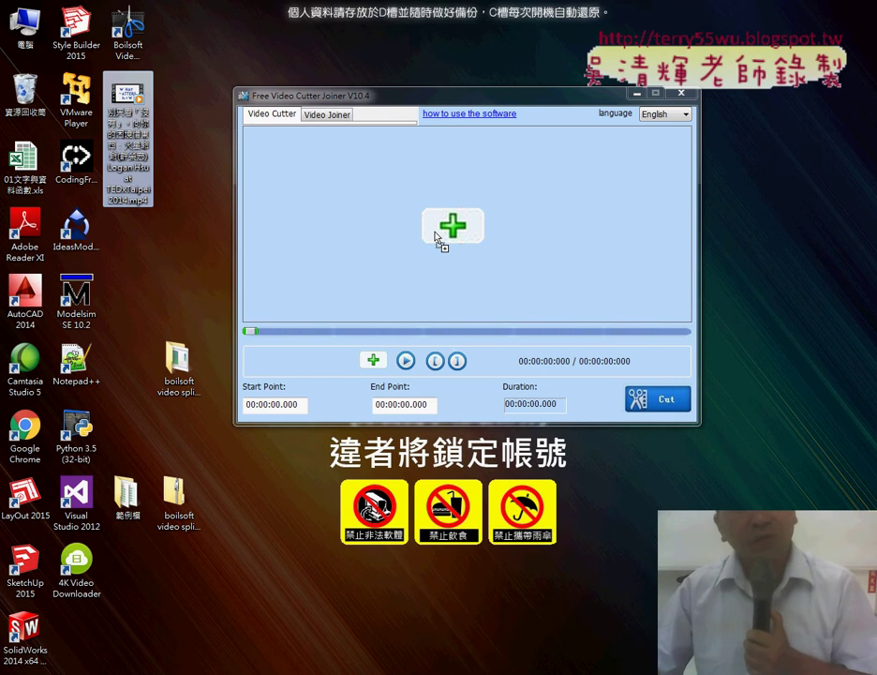
left_click(435, 234)
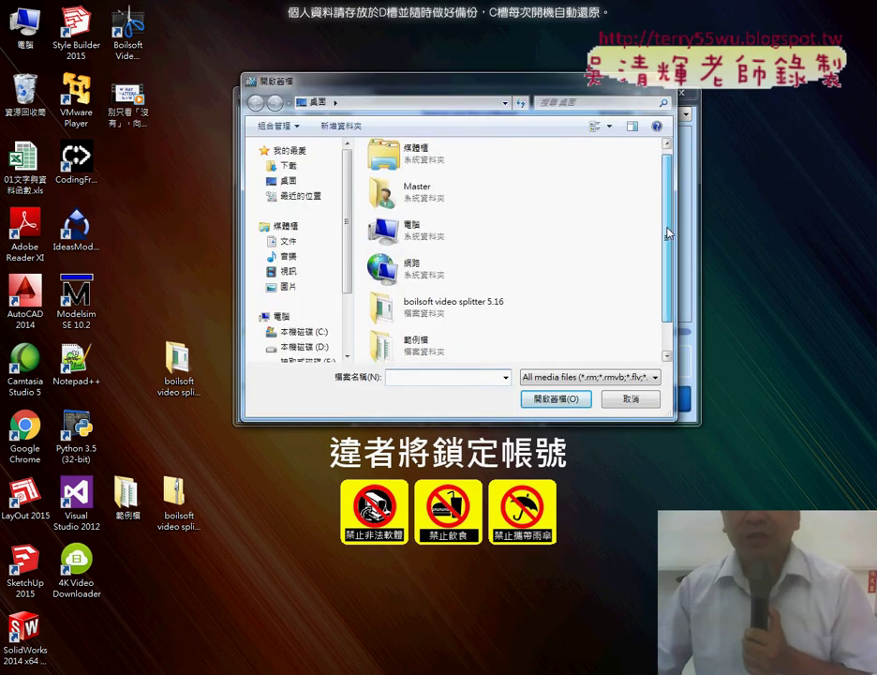
scroll(487, 225, "down", 1)
left_click(451, 347)
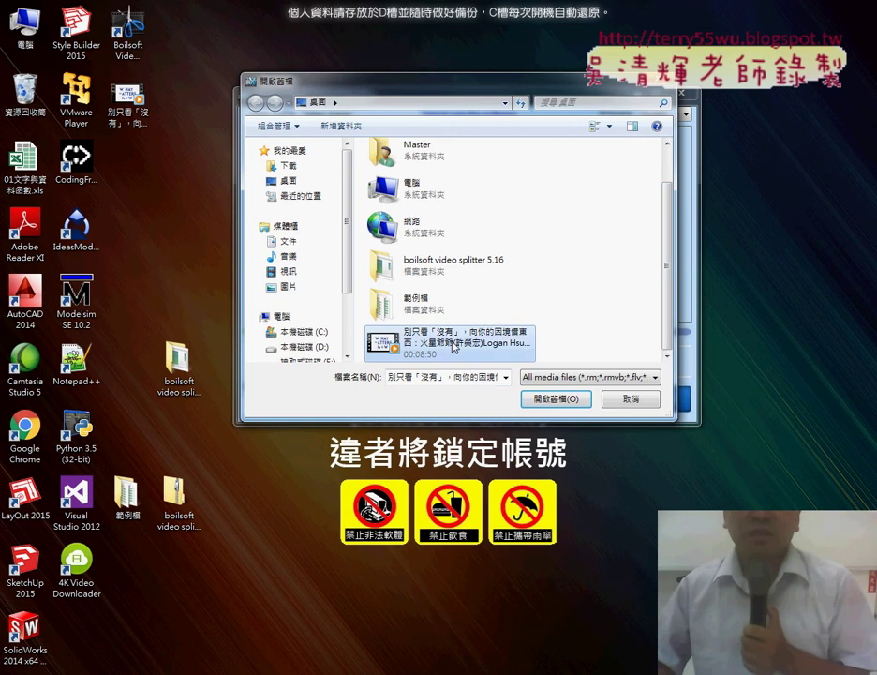
left_click(552, 401)
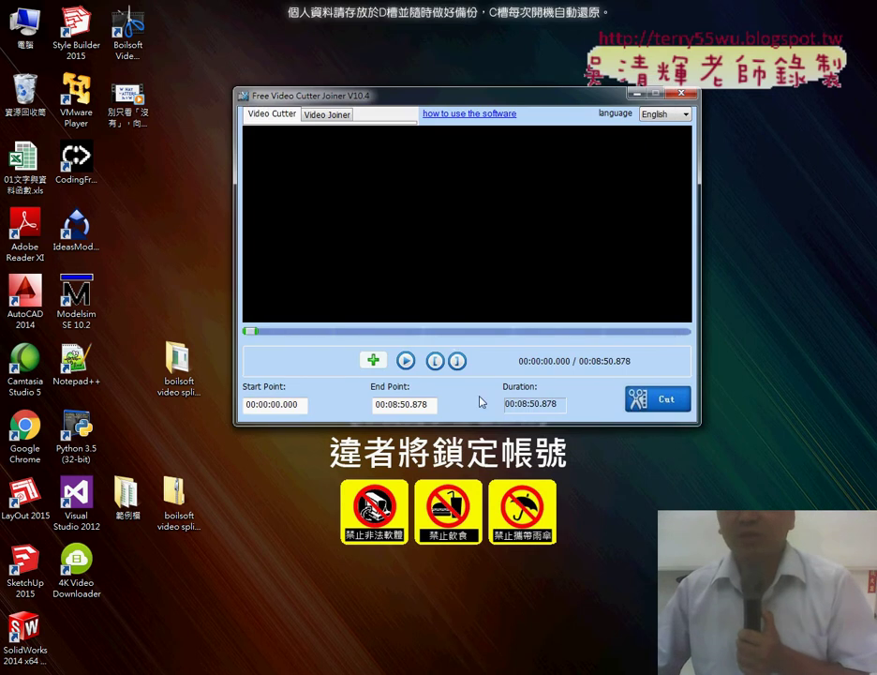
Preview the loaded video in the external player, jumping to about 1:20, 1:35, 2:03 and 3:02, and close the player
left_click(405, 359)
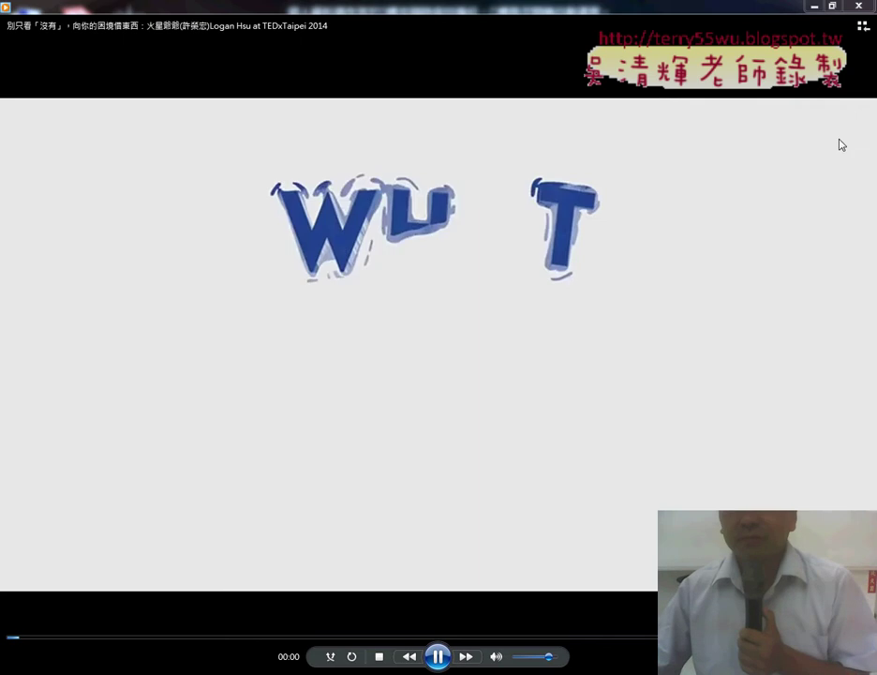
left_click(859, 8)
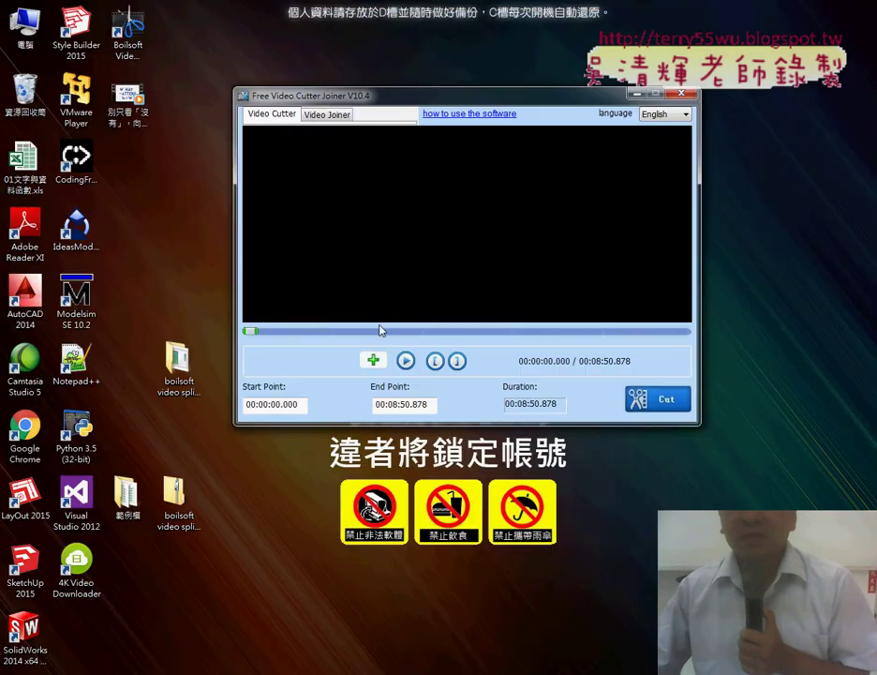
mouse_move(253, 337)
left_mouse_down()
mouse_move(264, 337)
mouse_move(247, 335)
left_mouse_up()
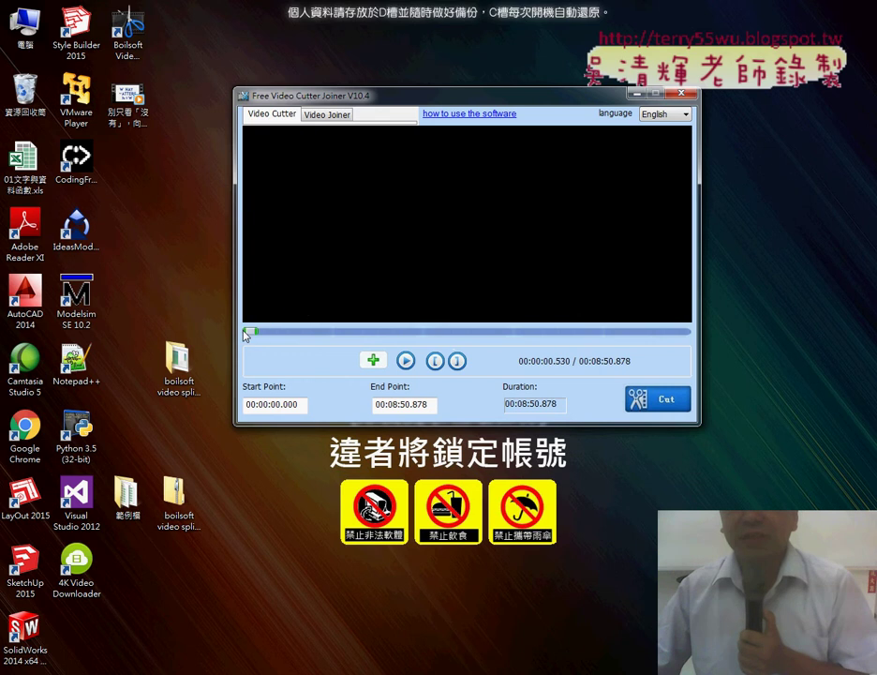
left_click(405, 360)
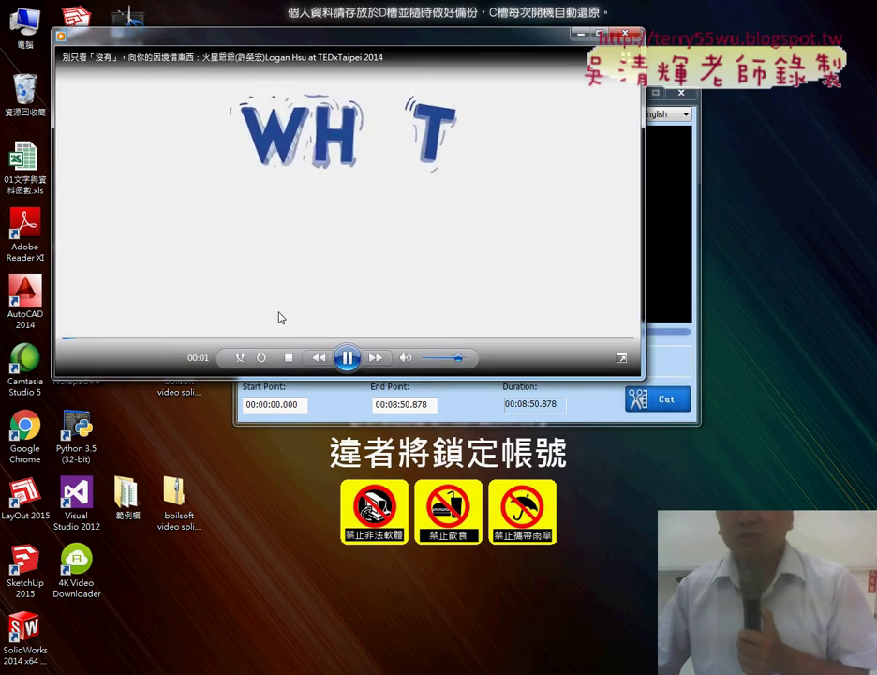
left_click(155, 339)
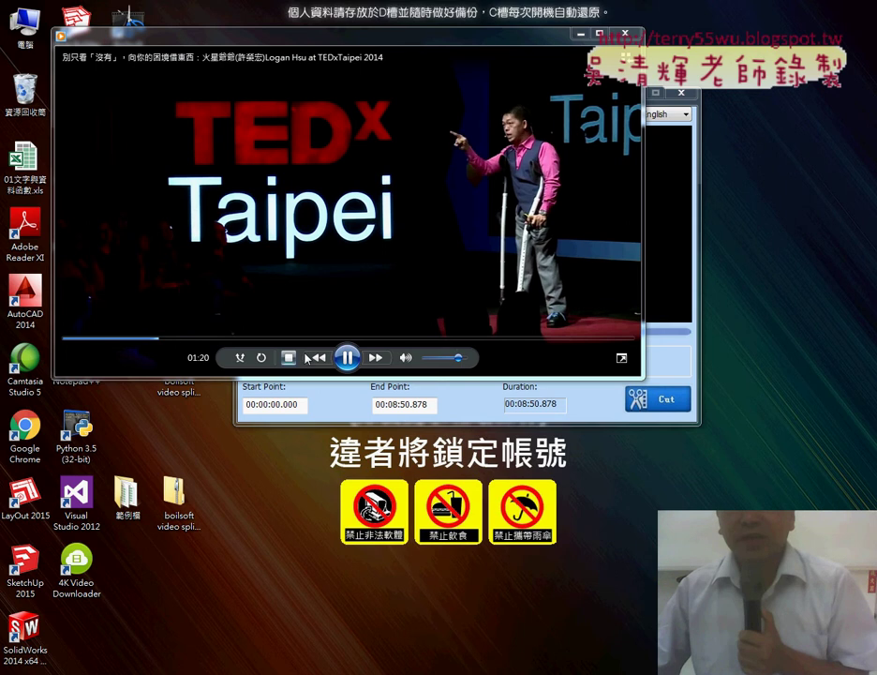
key("space")
left_click(170, 340)
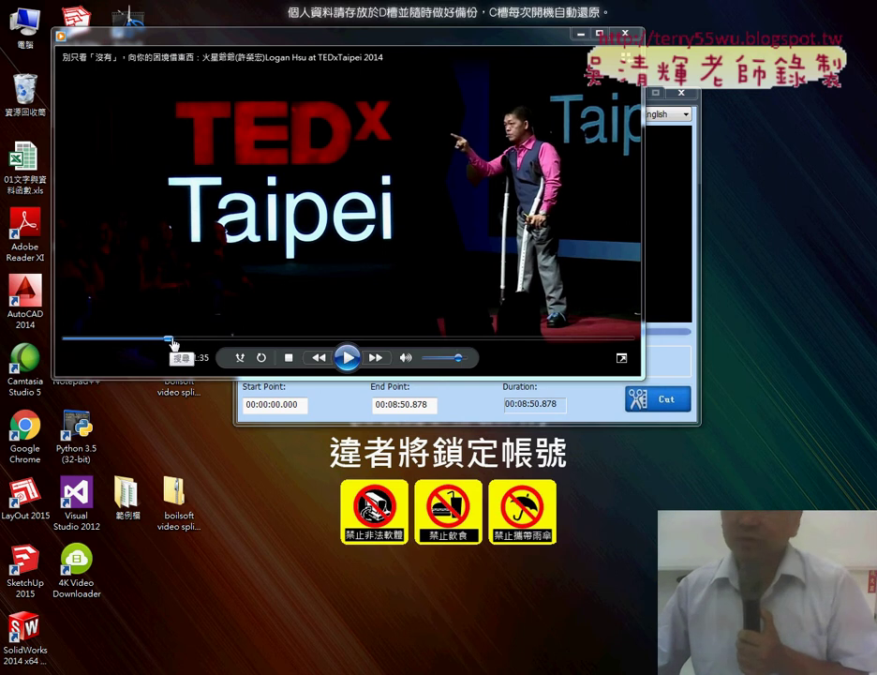
left_click(182, 340)
left_click(198, 340)
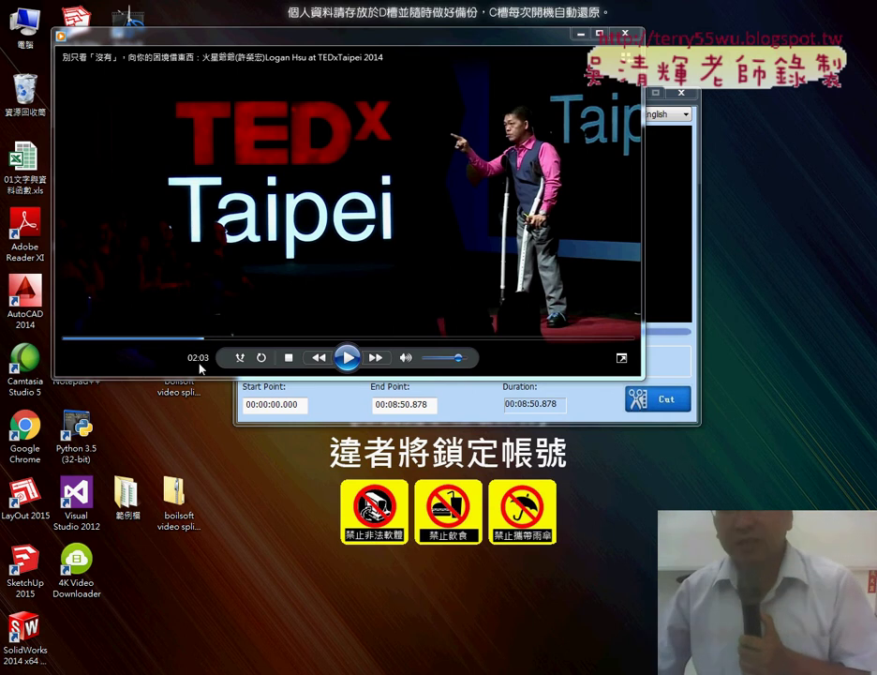
left_click(262, 340)
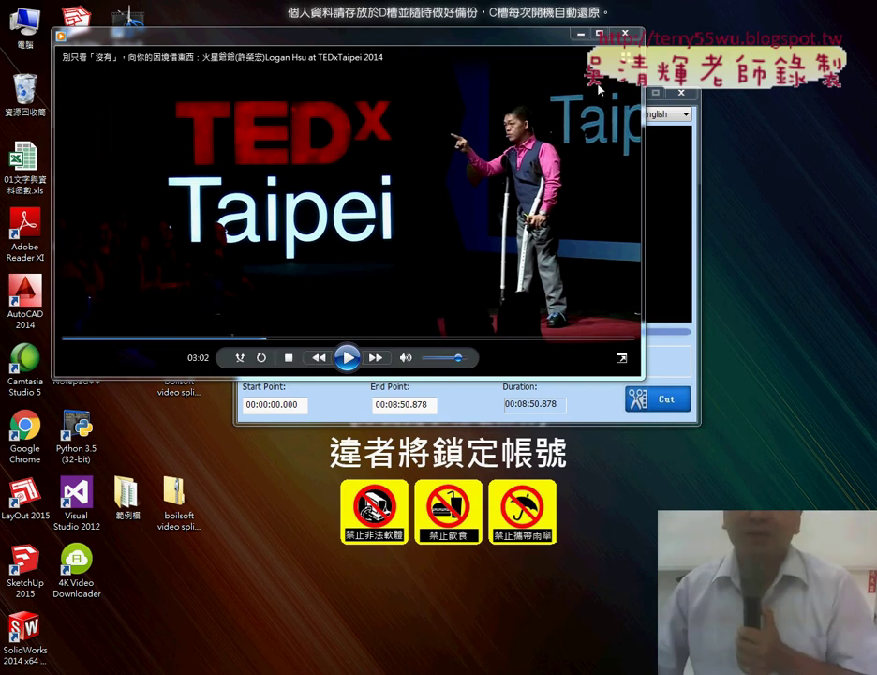
left_click(625, 33)
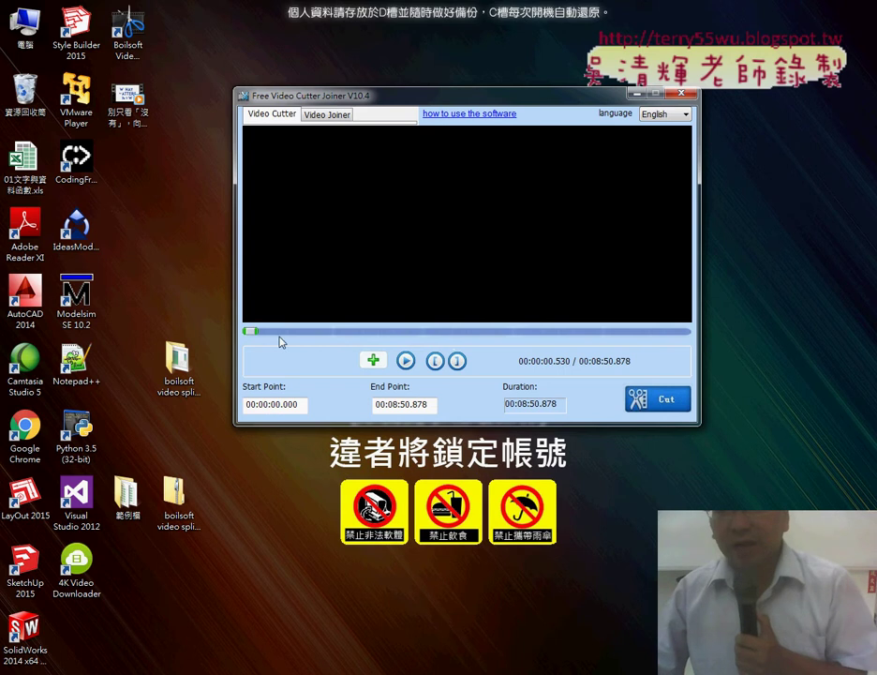
Mark the first clip with its start point at about 00:01:39 and its end point at about 00:02:07
left_click_drag(253, 332, 337, 340)
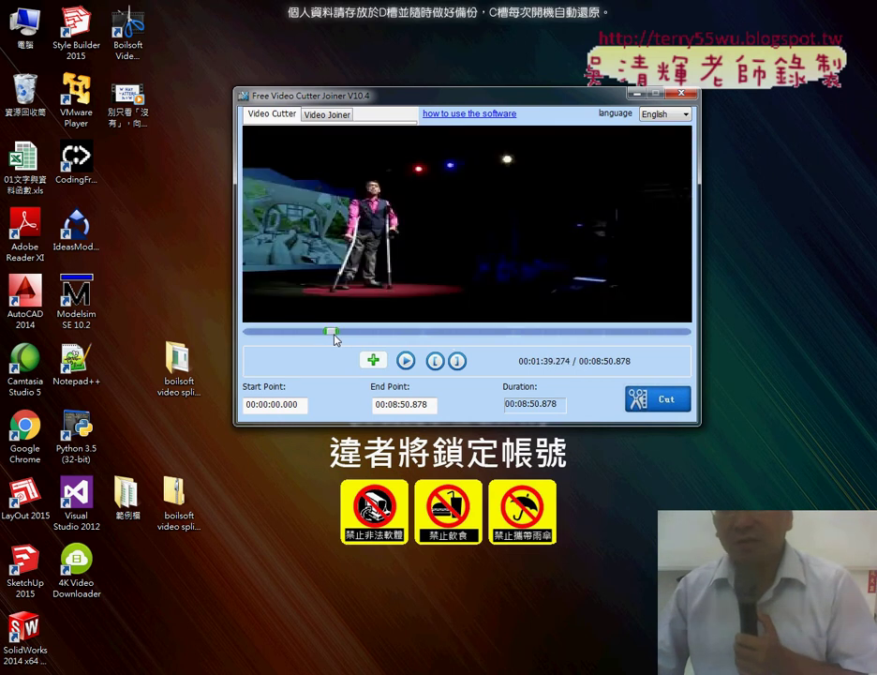
left_click(434, 363)
left_click_drag(333, 336, 356, 338)
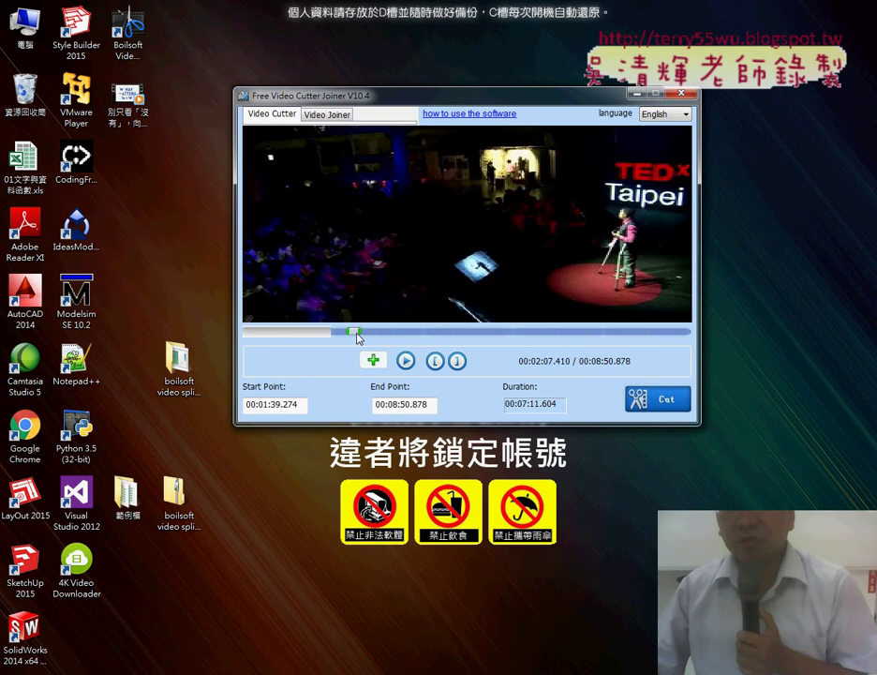
left_click(457, 360)
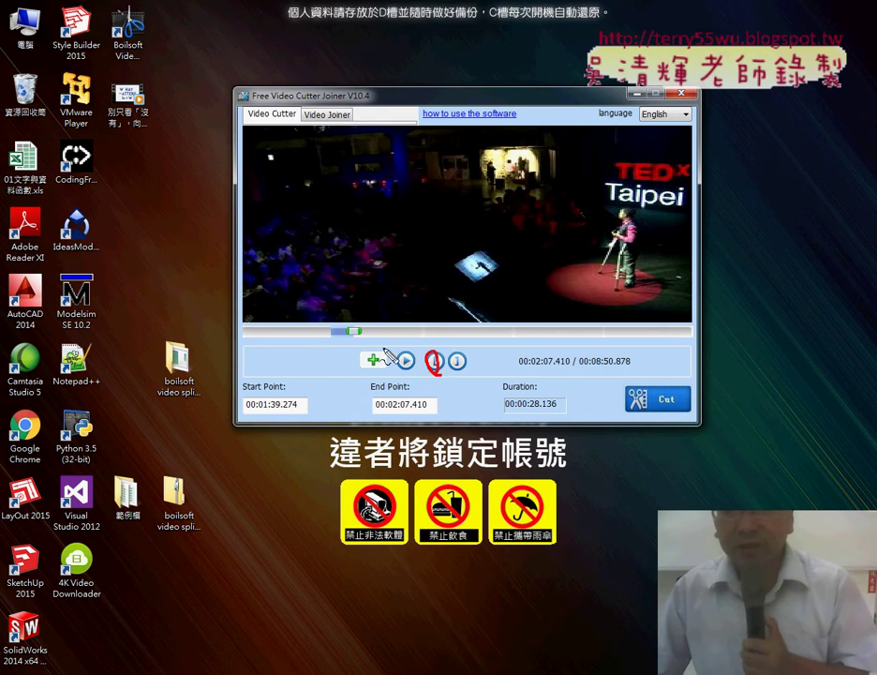
mouse_move(449, 352)
left_mouse_down()
mouse_move(470, 381)
mouse_move(581, 353)
mouse_move(659, 382)
mouse_move(639, 402)
mouse_move(661, 420)
left_mouse_up()
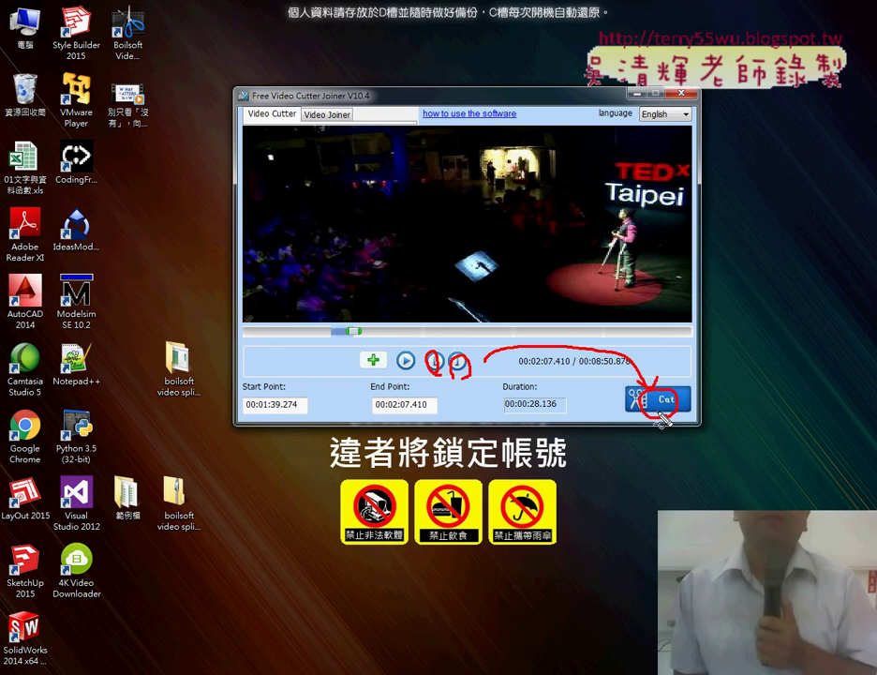
key("Escape")
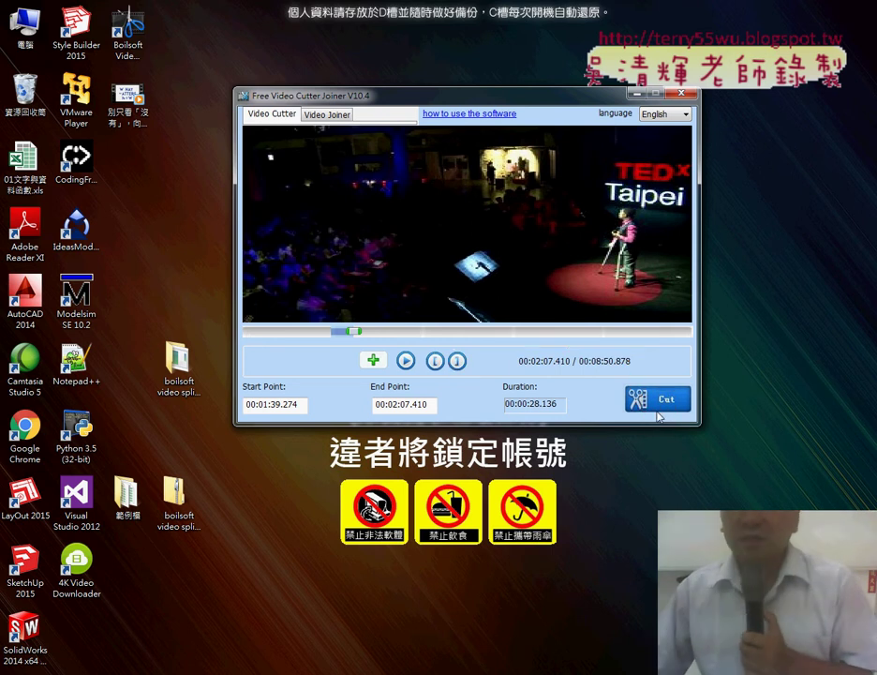
Open the cut settings for the marked clip and set the output folder to the desktop
left_click(658, 412)
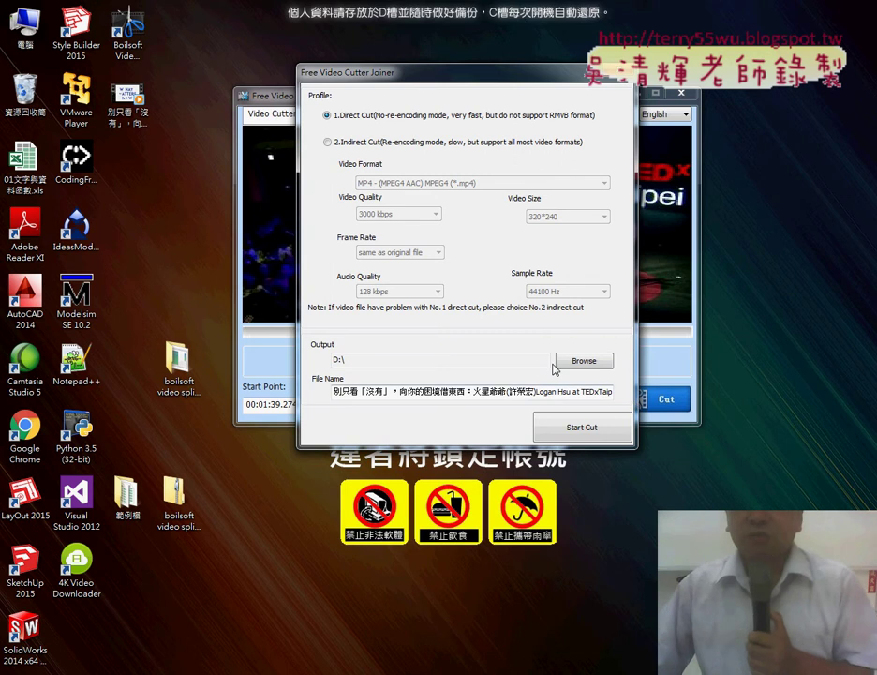
left_click(580, 364)
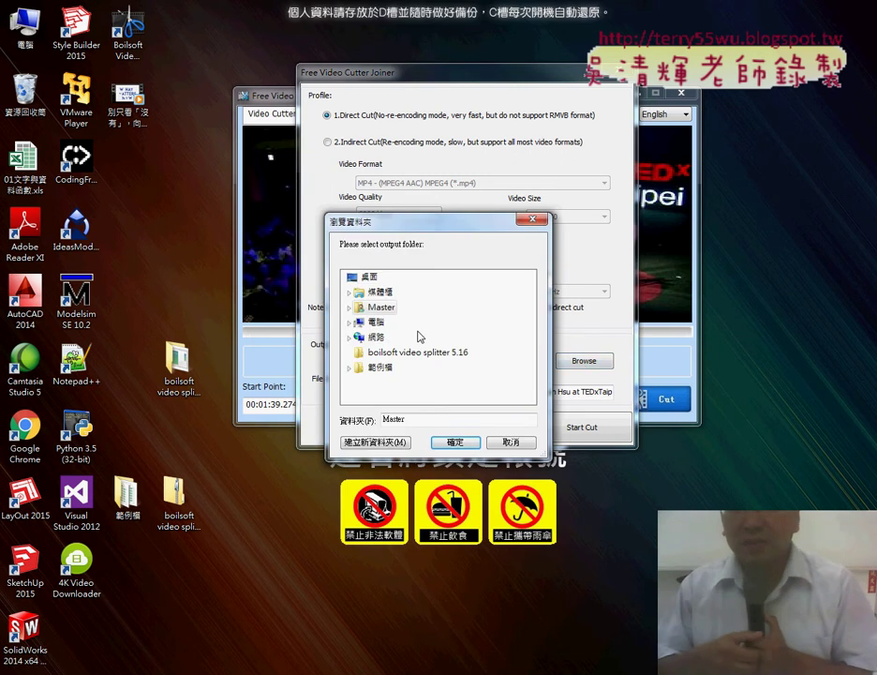
left_click(371, 279)
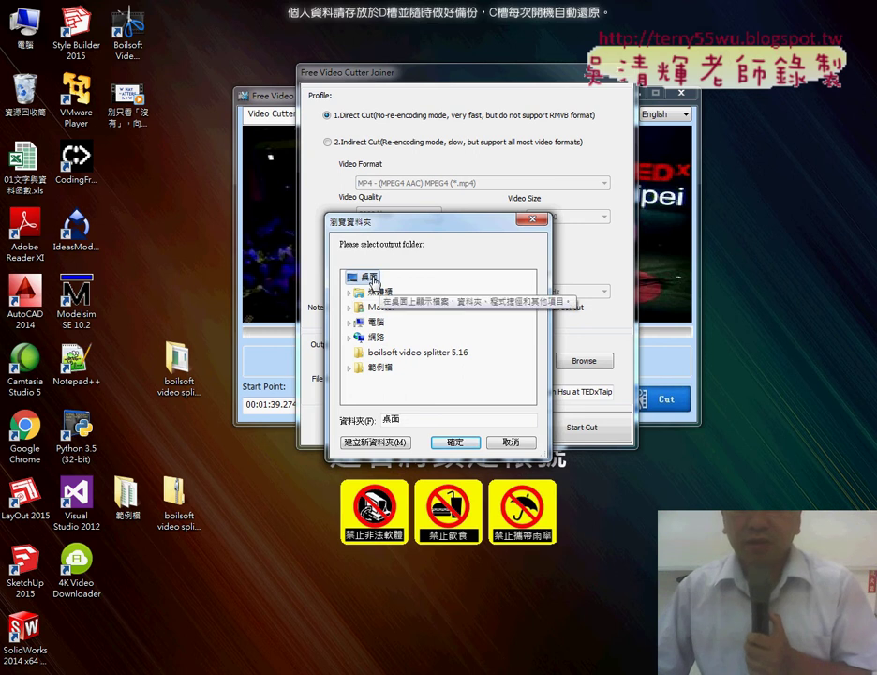
left_click(454, 442)
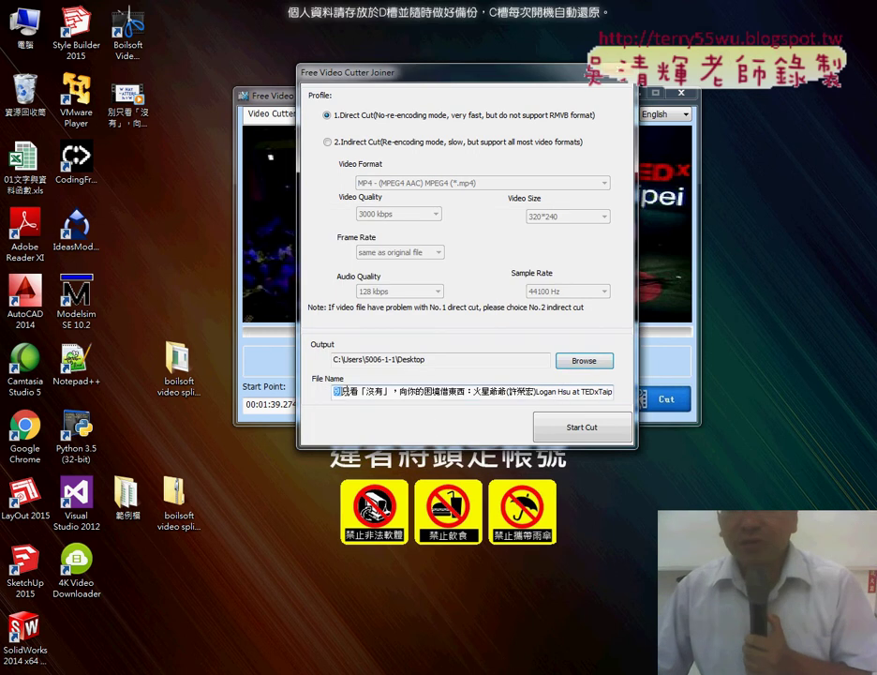
Name the output file 01_XXX, cut the clip, and dismiss the completion message and the output folder window
left_click_drag(517, 390, 707, 400)
left_click(341, 392)
key("BackSpace")
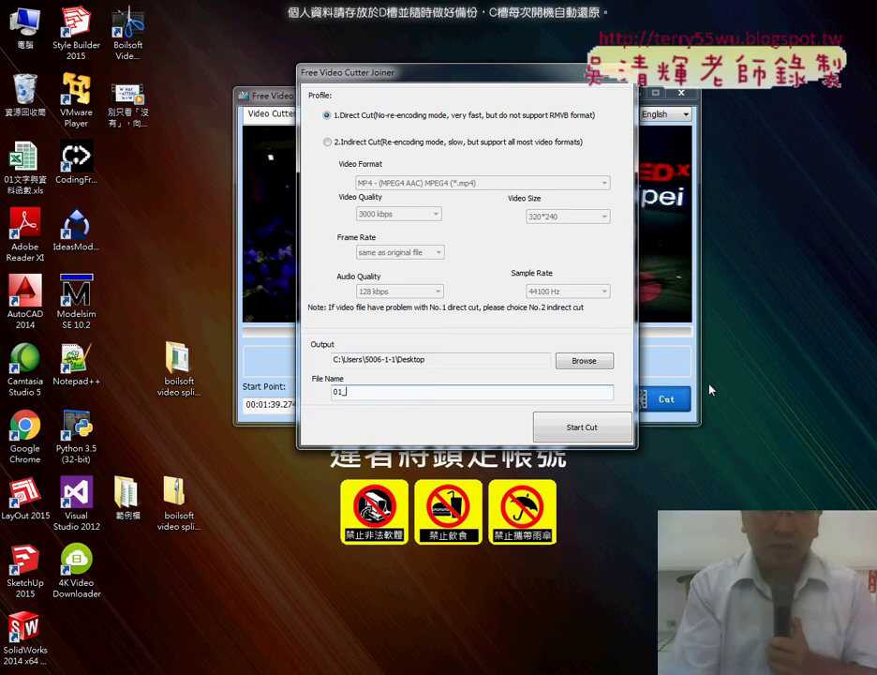
type("XXX")
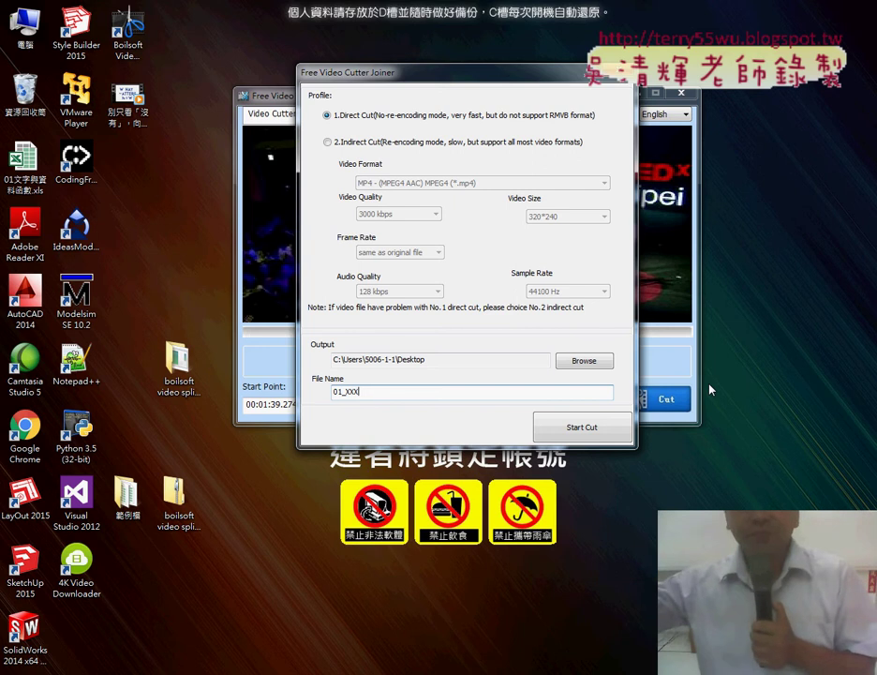
left_click(582, 432)
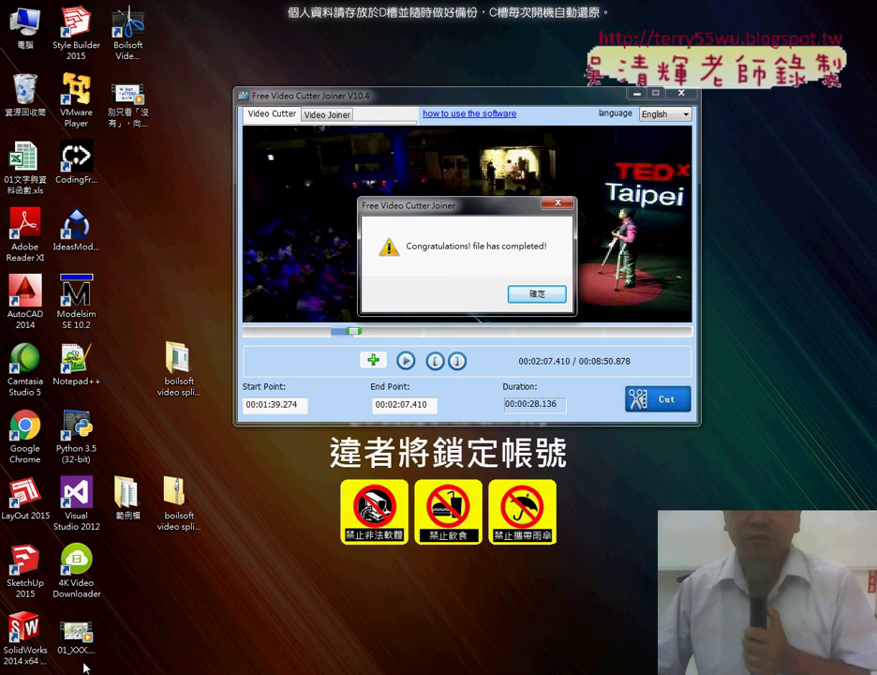
left_click(535, 293)
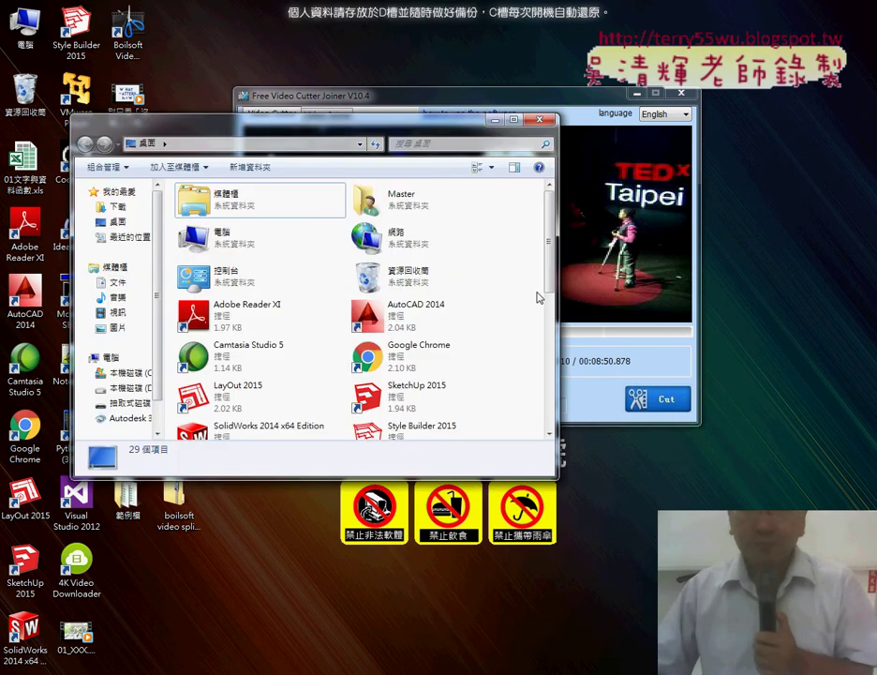
key("alt+F4")
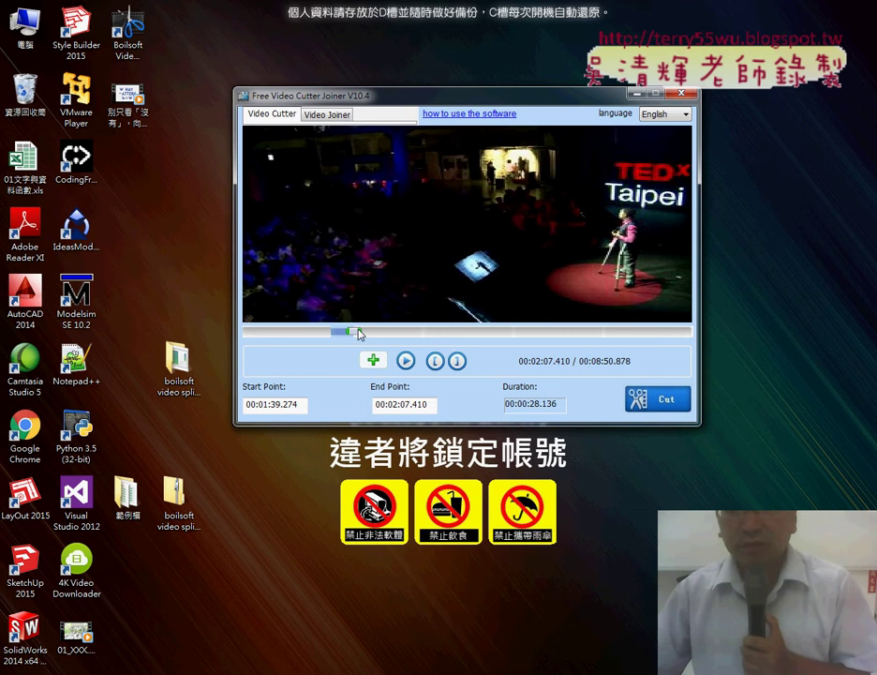
Mark a second clip with its start point at about 00:03:49 and its end point at about 00:04:14
left_click_drag(360, 334, 445, 337)
left_click(435, 362)
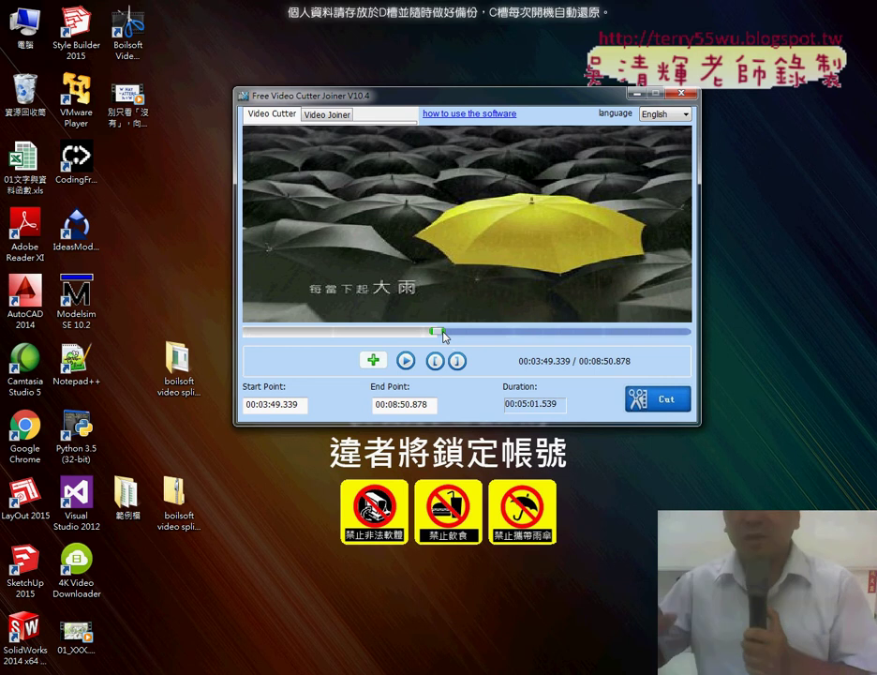
left_click(461, 332)
left_click(466, 334)
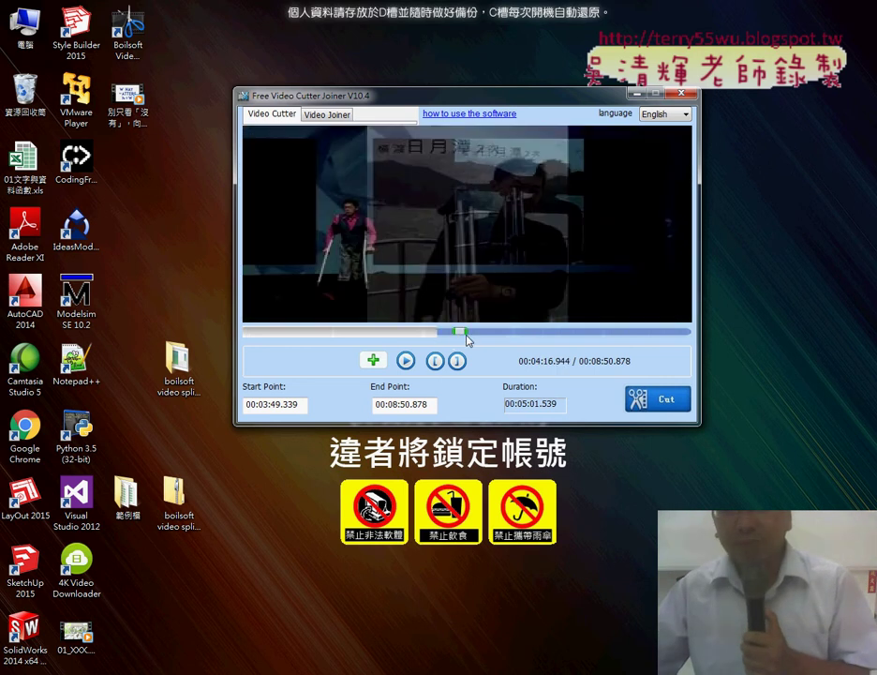
left_click_drag(466, 335, 463, 335)
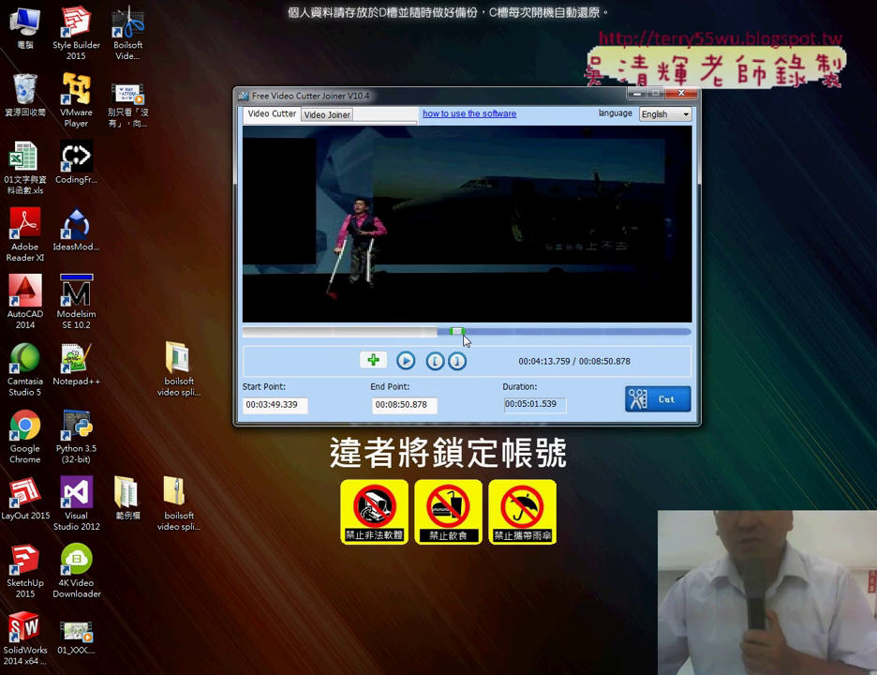
left_click(458, 361)
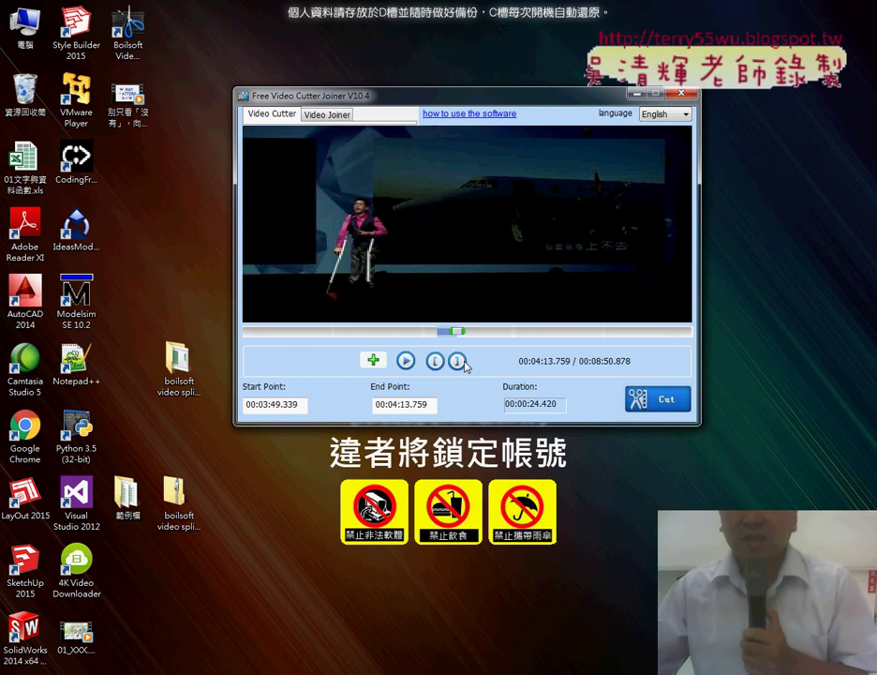
Open the cut settings for the second marked clip and choose the desktop as the output folder
left_click(656, 401)
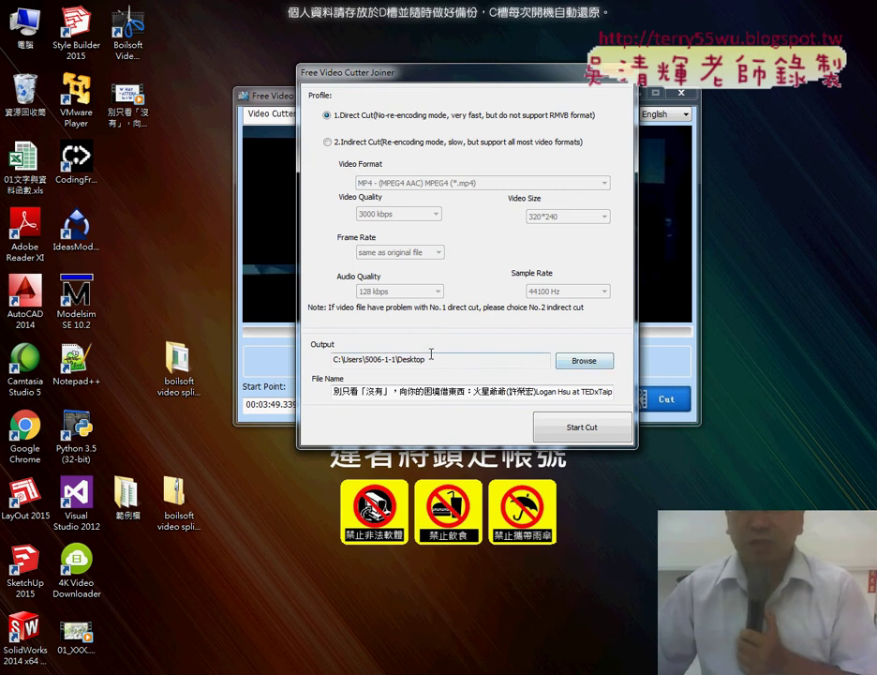
left_click(583, 360)
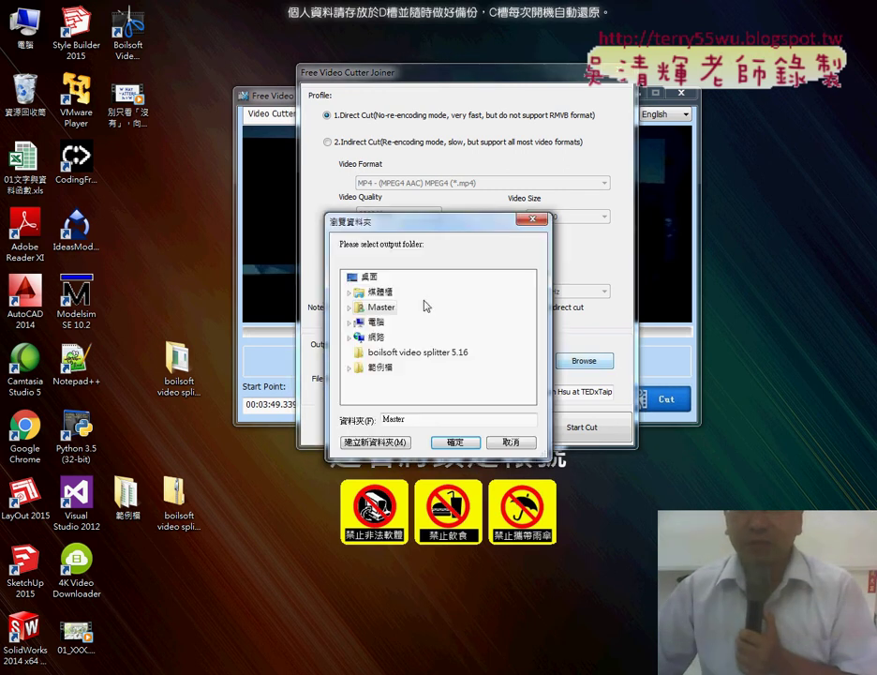
left_click(371, 278)
key("Return")
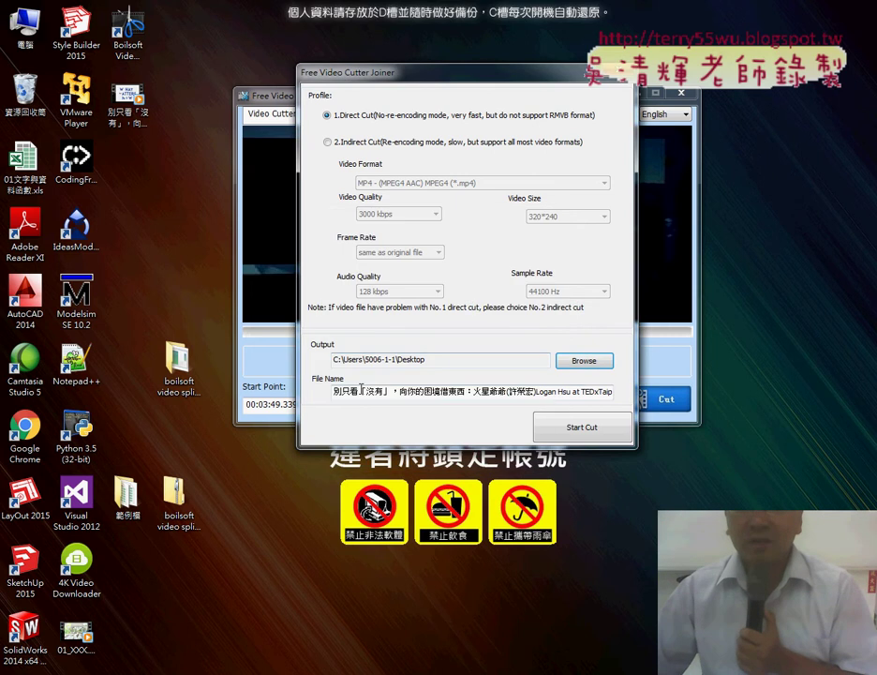
Name the output file 02_XXX, cut the clip, and close the completion message and the output folder window
left_click_drag(362, 388, 684, 399)
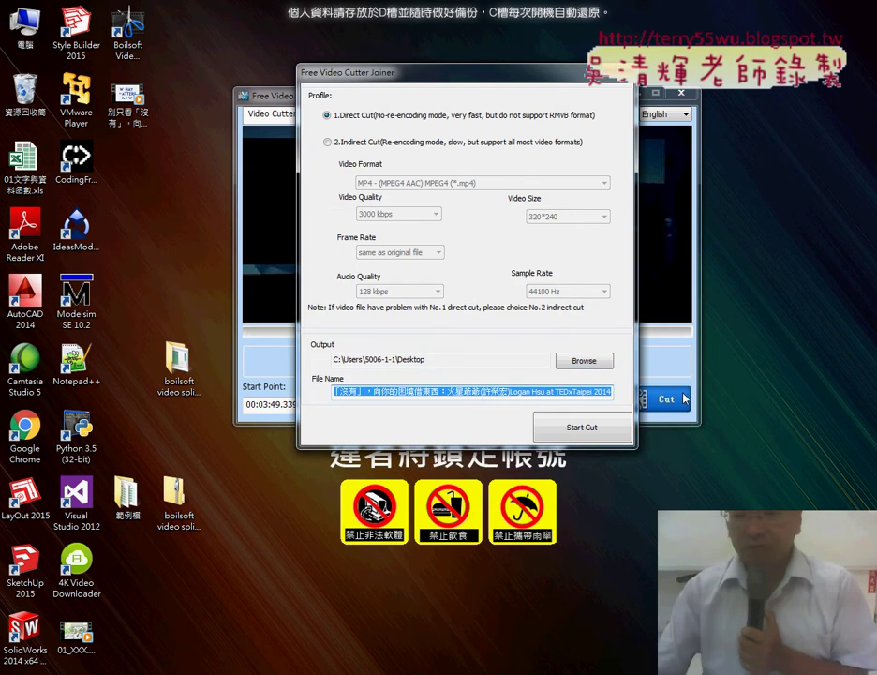
key("BackSpace")
type("0")
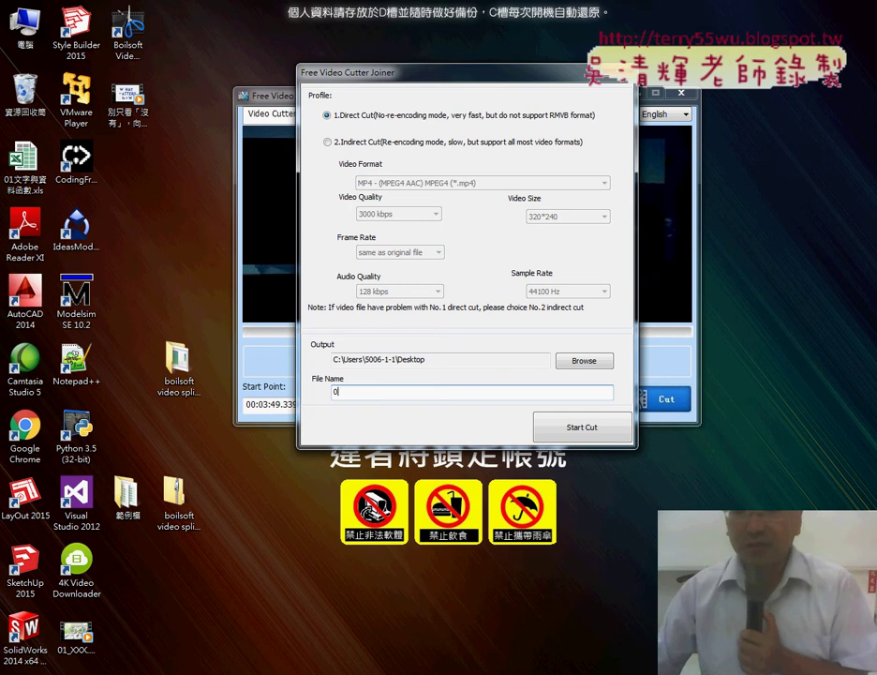
type("2")
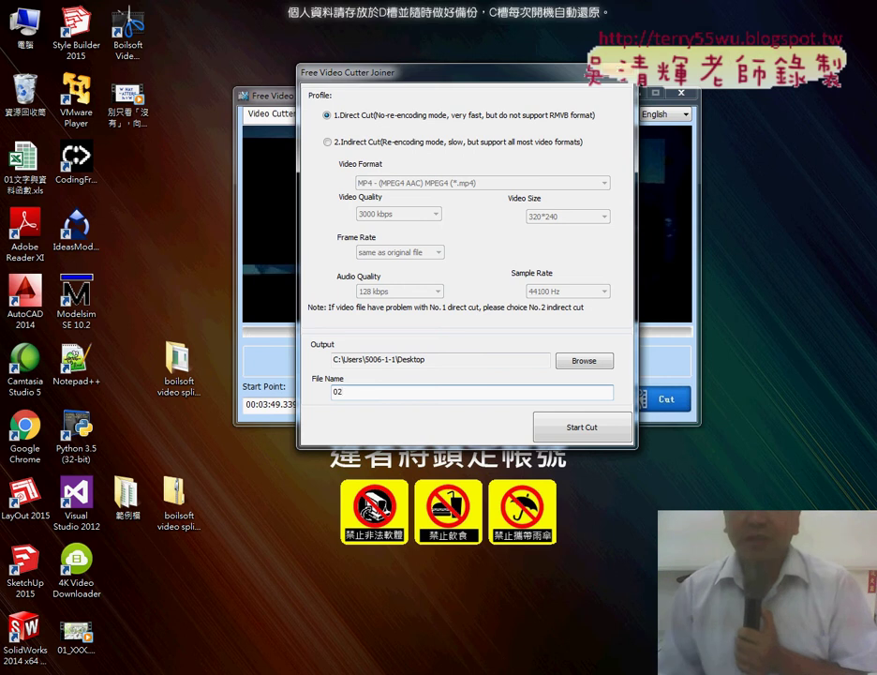
left_click(362, 393)
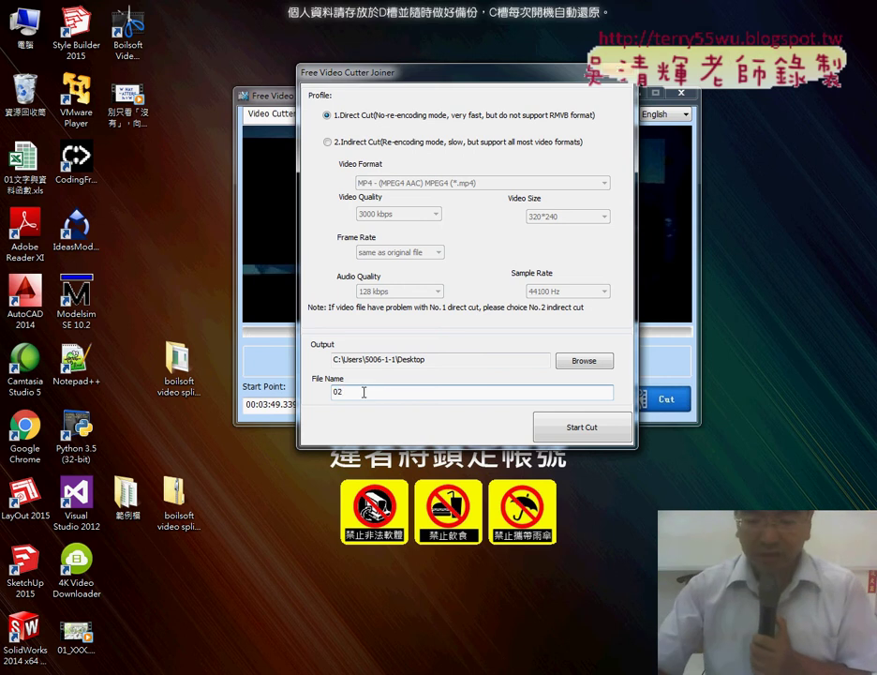
type("_XXX")
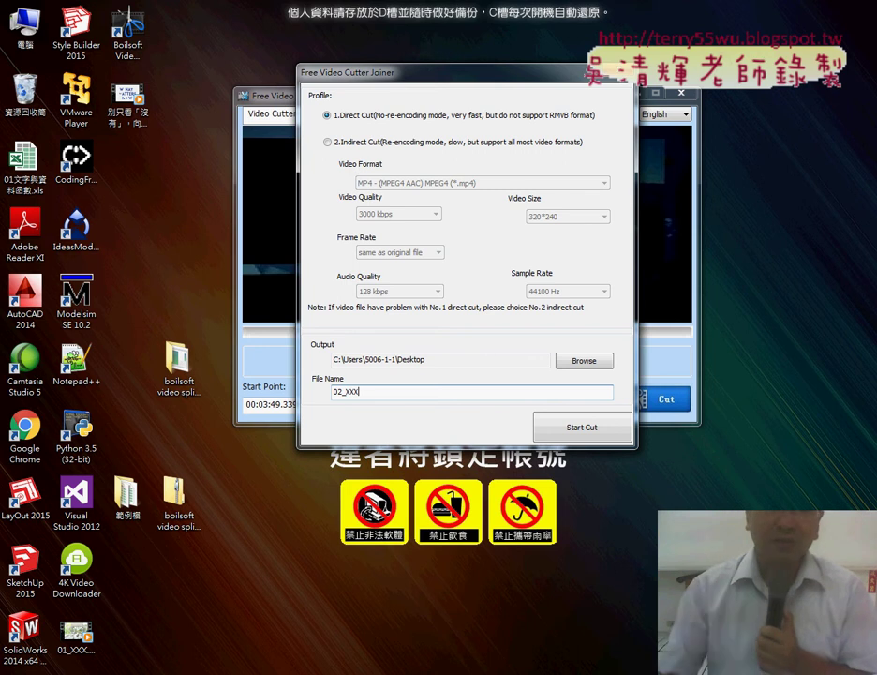
left_click(582, 429)
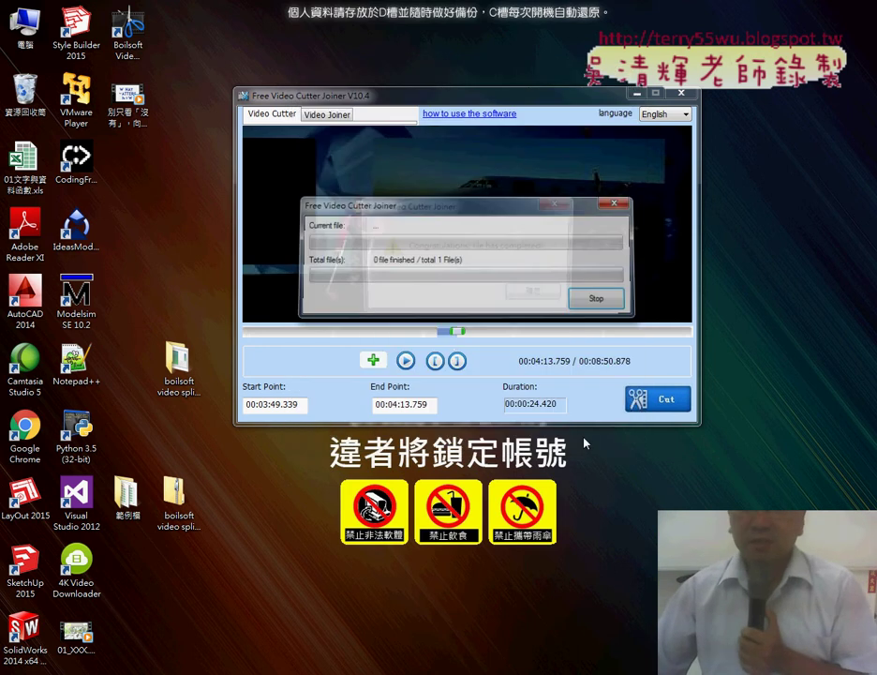
left_click(551, 296)
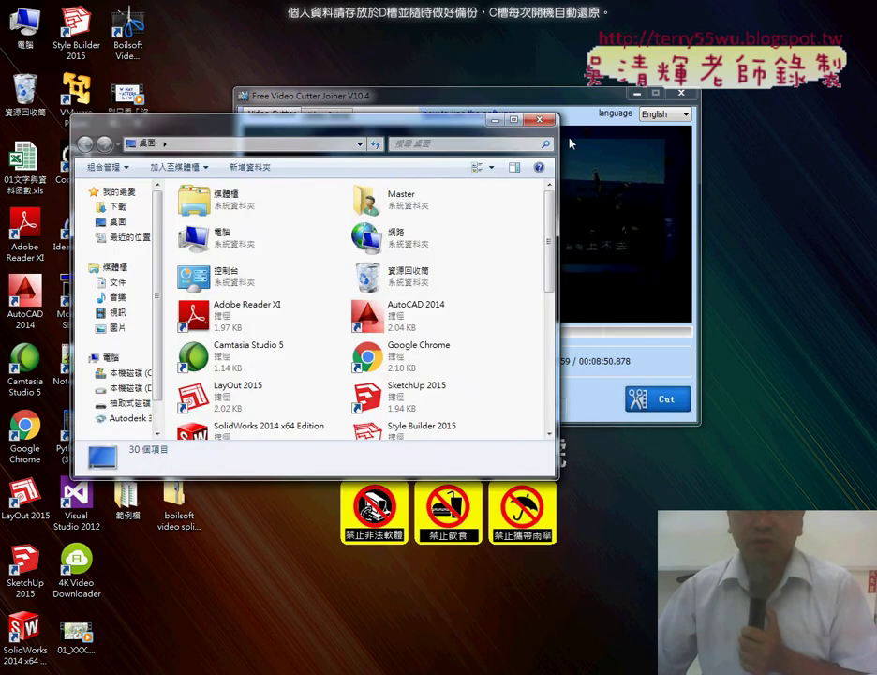
key("alt+F4")
Mark a third clip with its start point at about 00:05:49 and its end point at about 00:06:16
left_click_drag(459, 335, 565, 335)
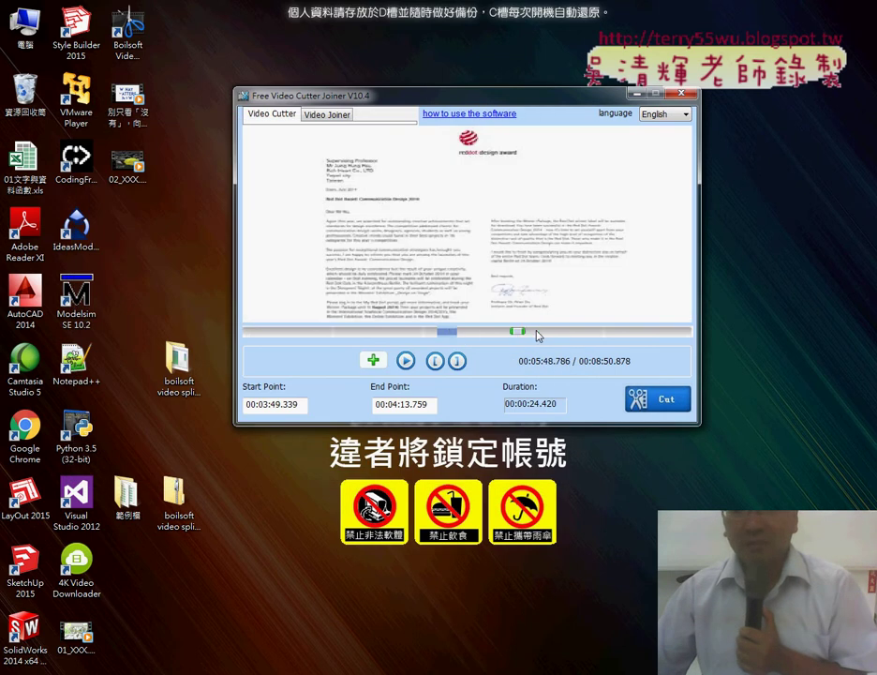
left_click(434, 362)
left_click(458, 361)
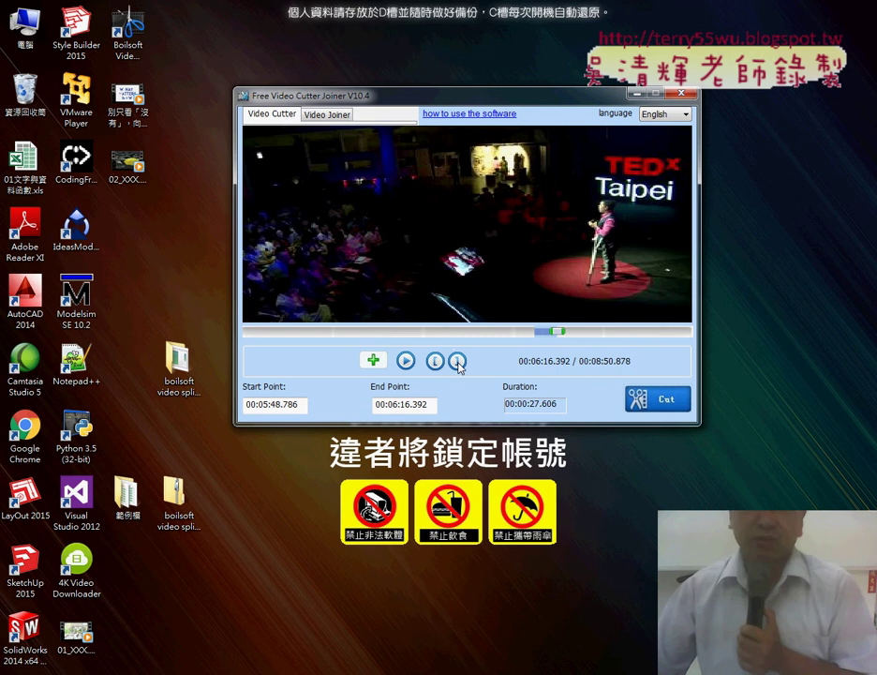
Cut the third clip under the file name 03_XXX, and close the completion message and the output folder window
left_click(656, 394)
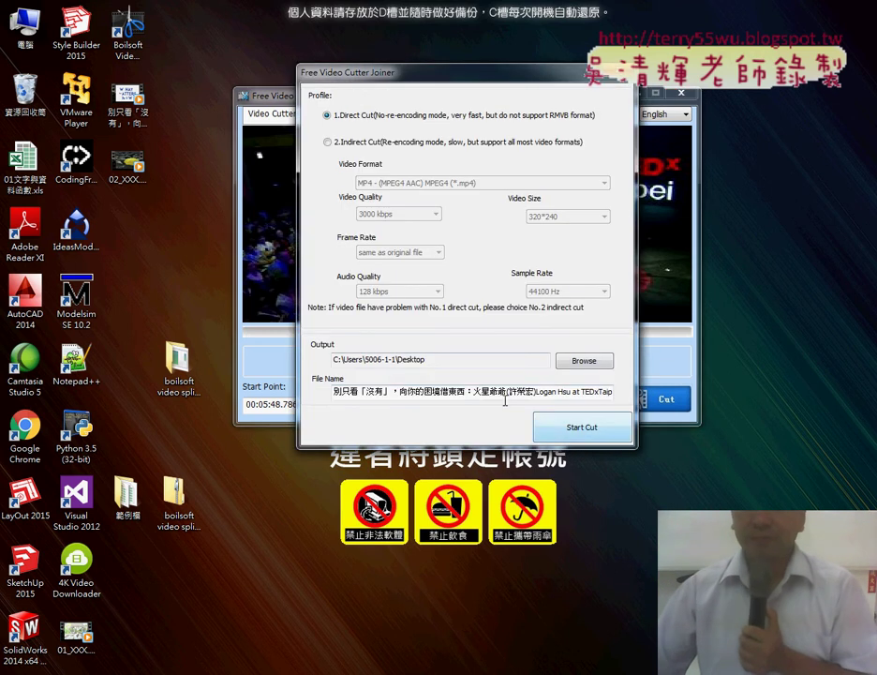
left_click_drag(337, 391, 612, 391)
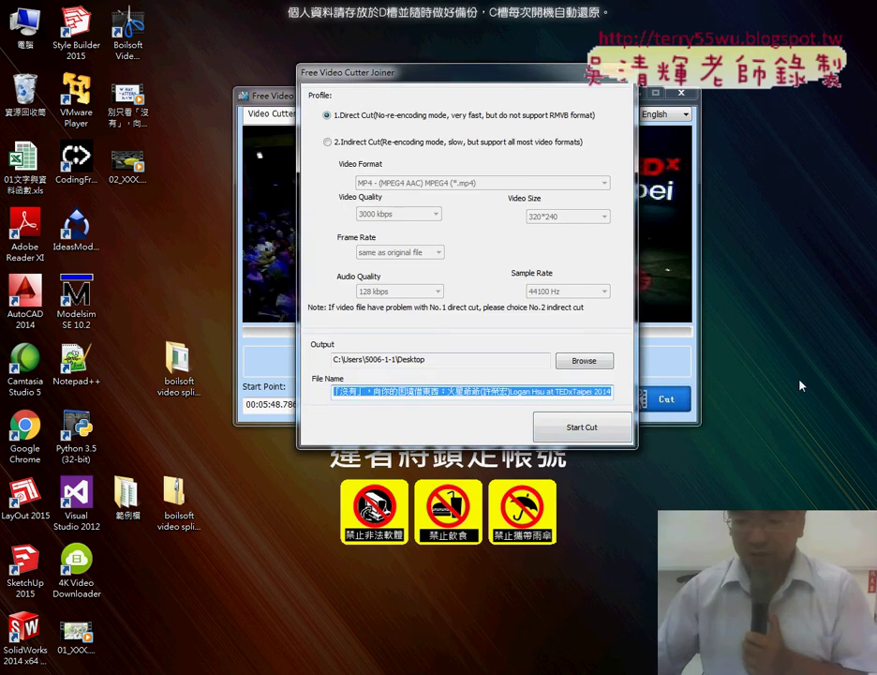
type("03_XXX")
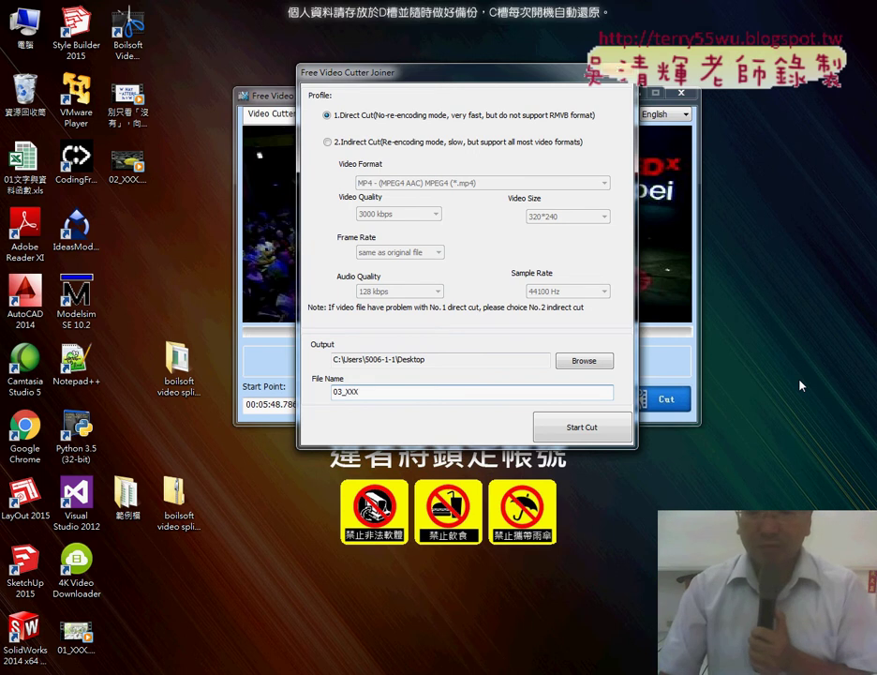
key("Return")
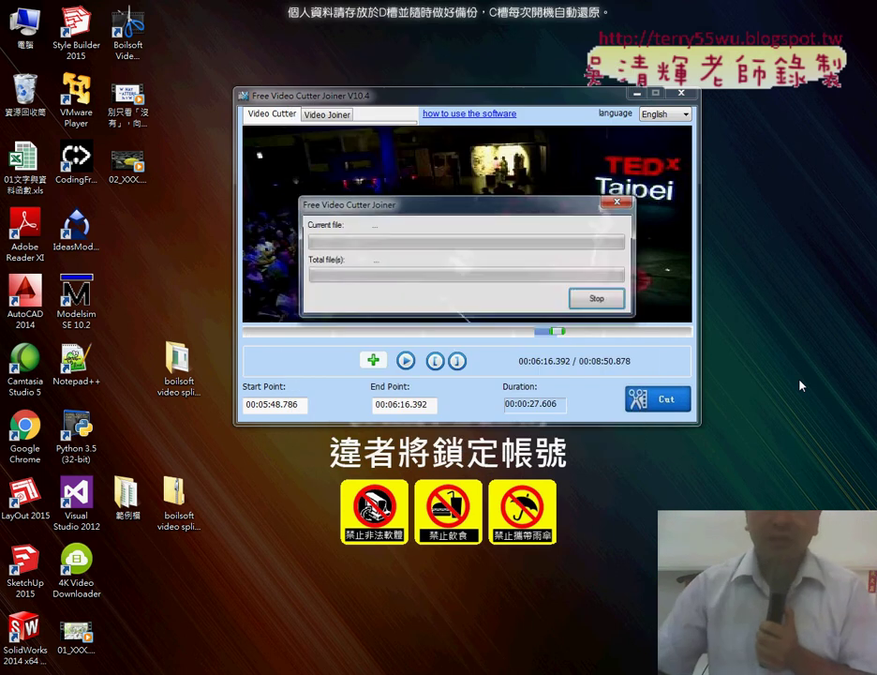
left_click(525, 295)
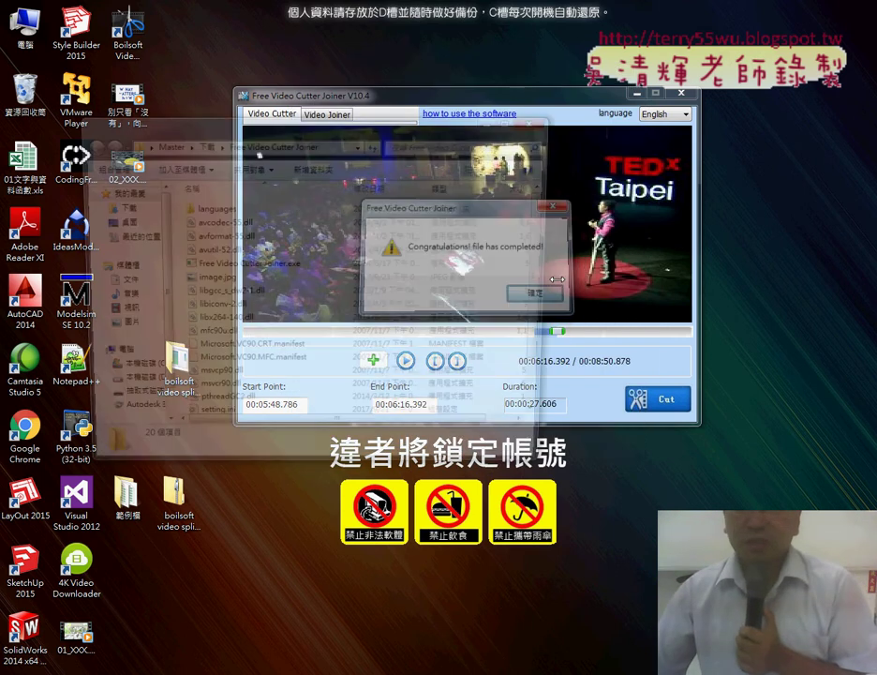
left_click(536, 122)
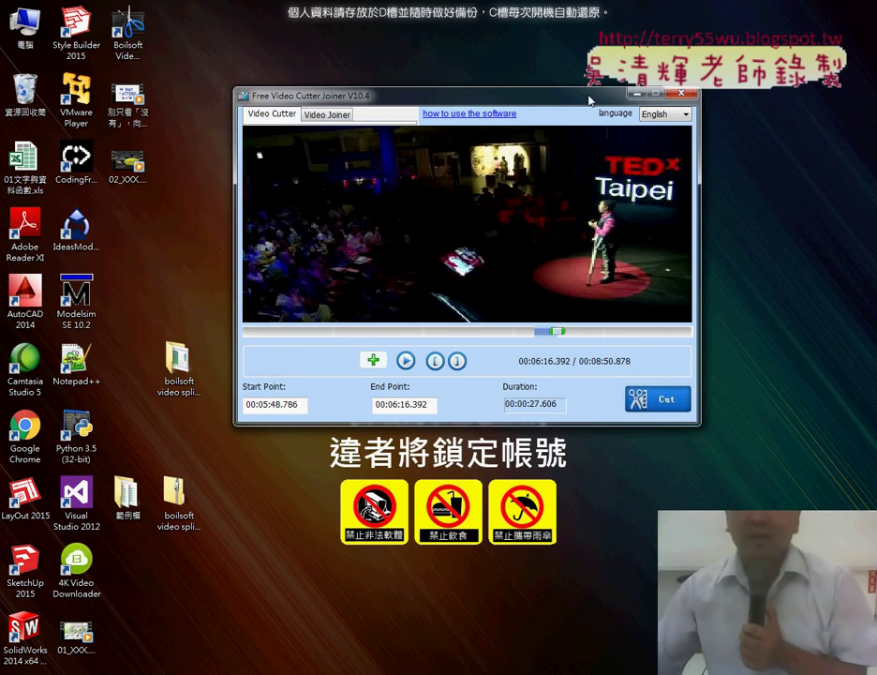
Load 01_XXX.mp4 and 02_XXX.mp4 from the desktop into the Video Joiner list
left_click_drag(545, 100, 602, 92)
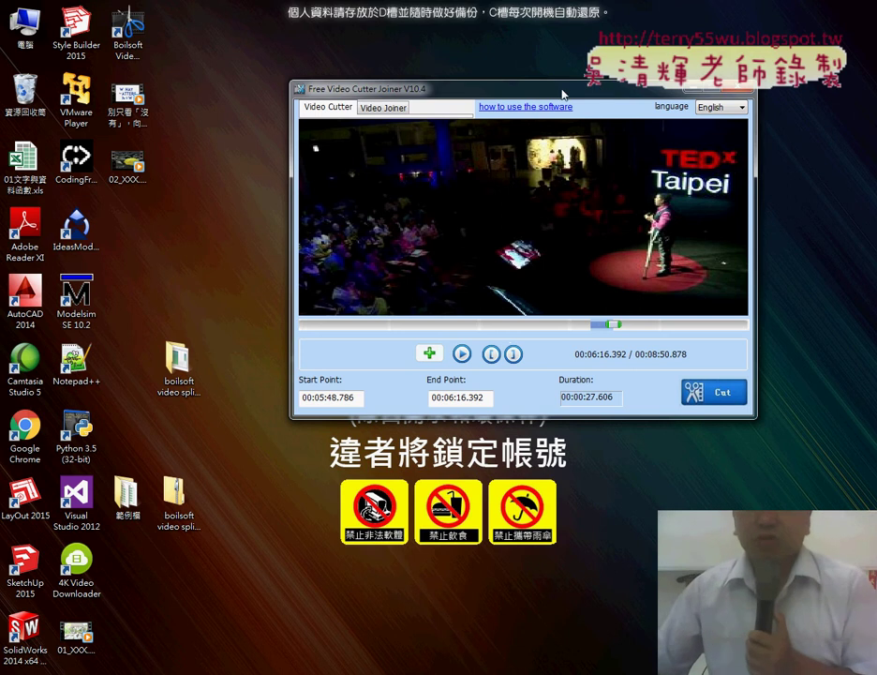
left_click(384, 108)
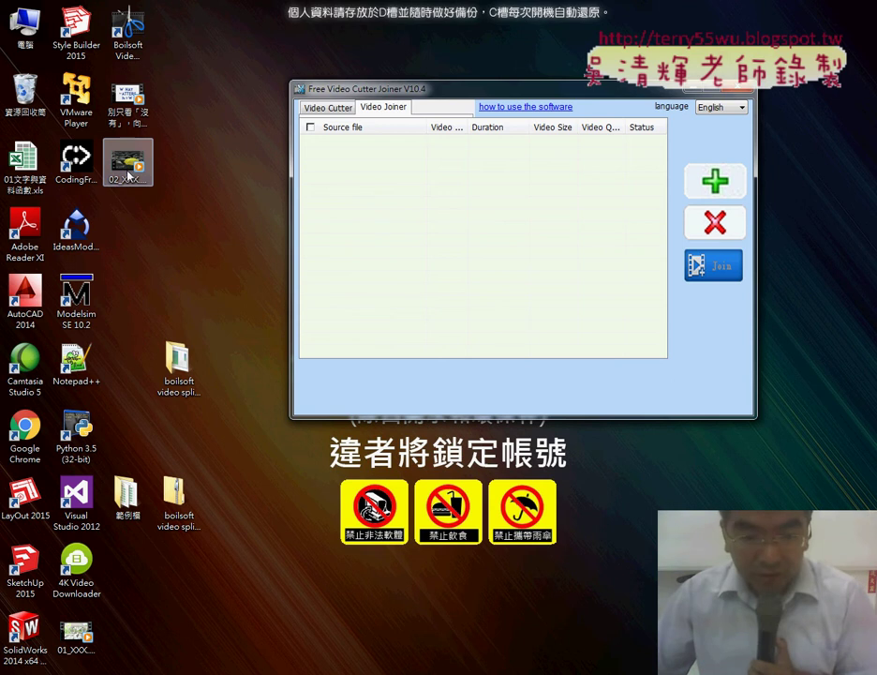
left_click(729, 196)
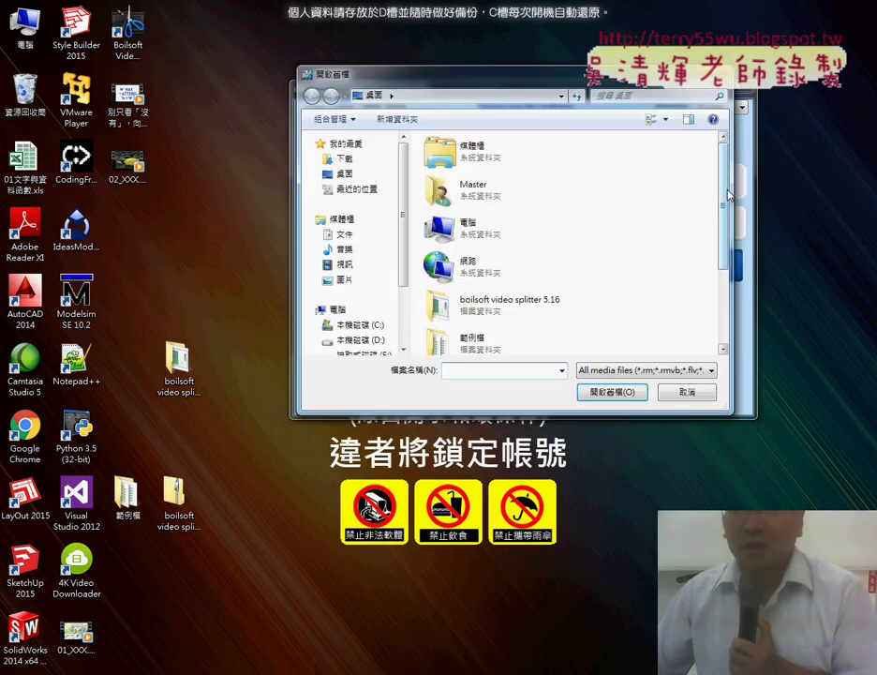
left_click_drag(728, 205, 728, 293)
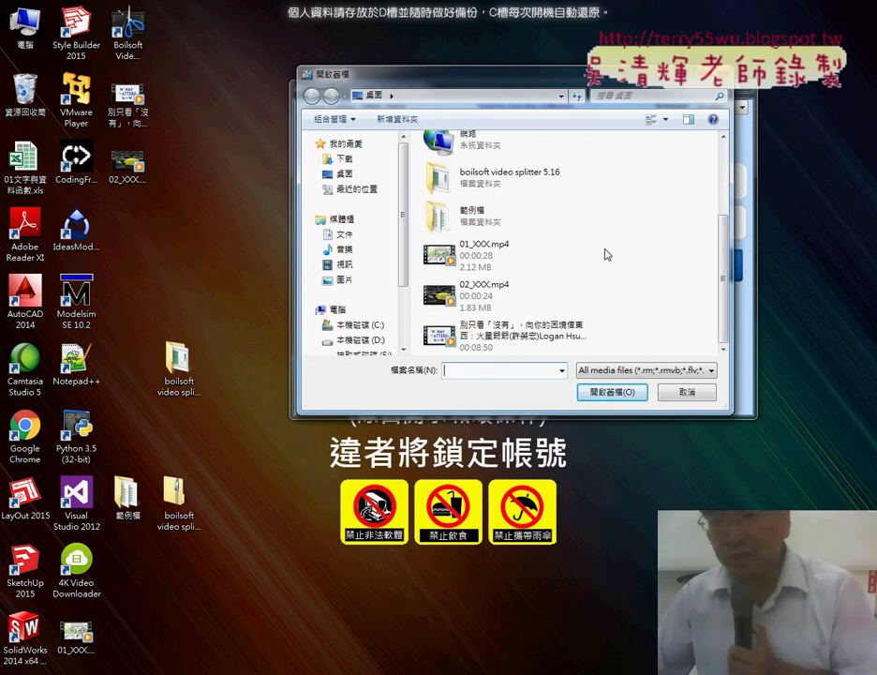
left_click_drag(590, 241, 491, 305)
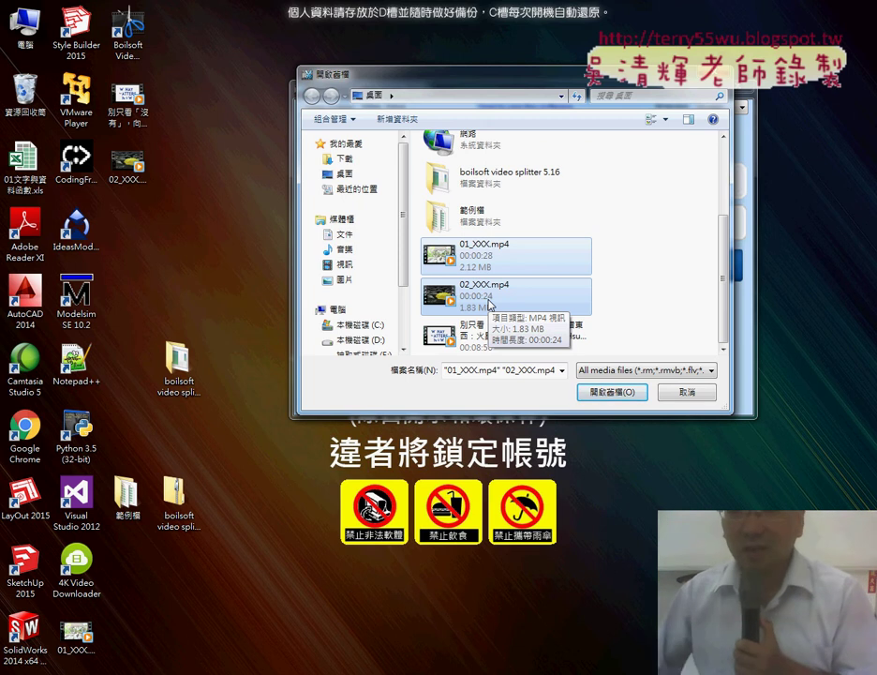
left_click(614, 392)
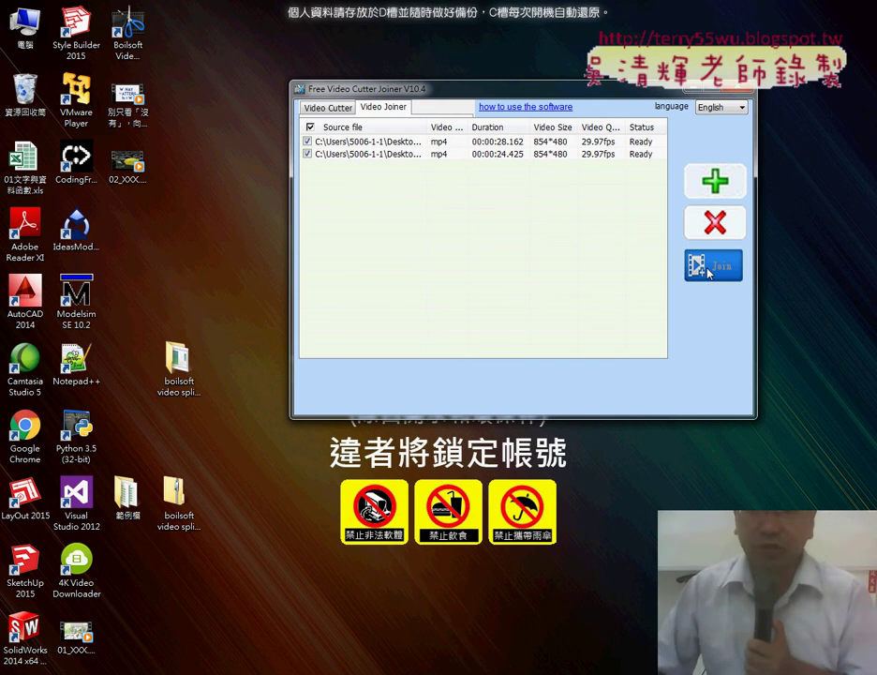
Close the video cutter, switch to the YouTube dashboard in Firefox, and change to the .NET_C# teaching channel
left_click(323, 106)
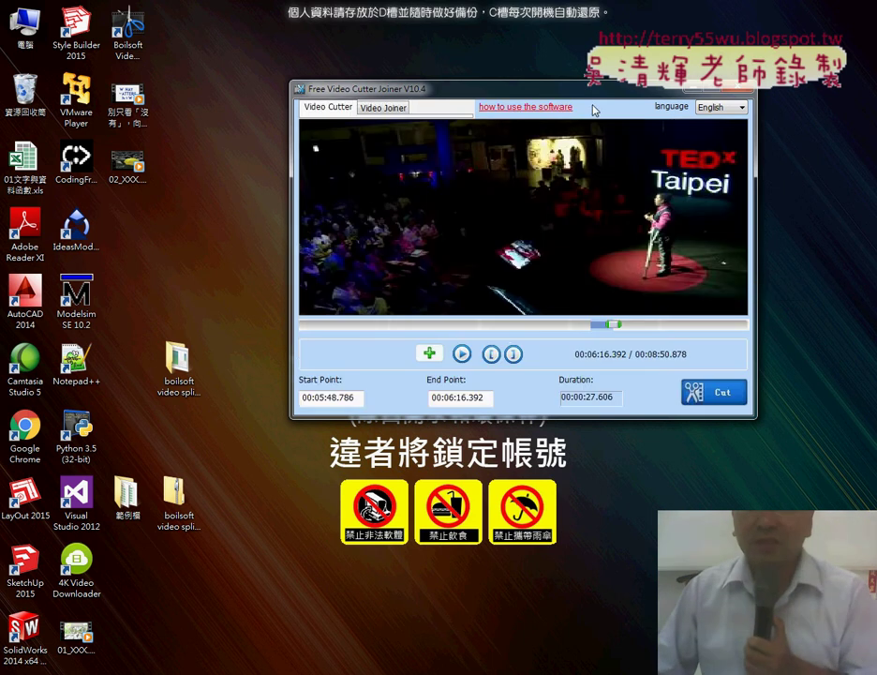
left_click(742, 90)
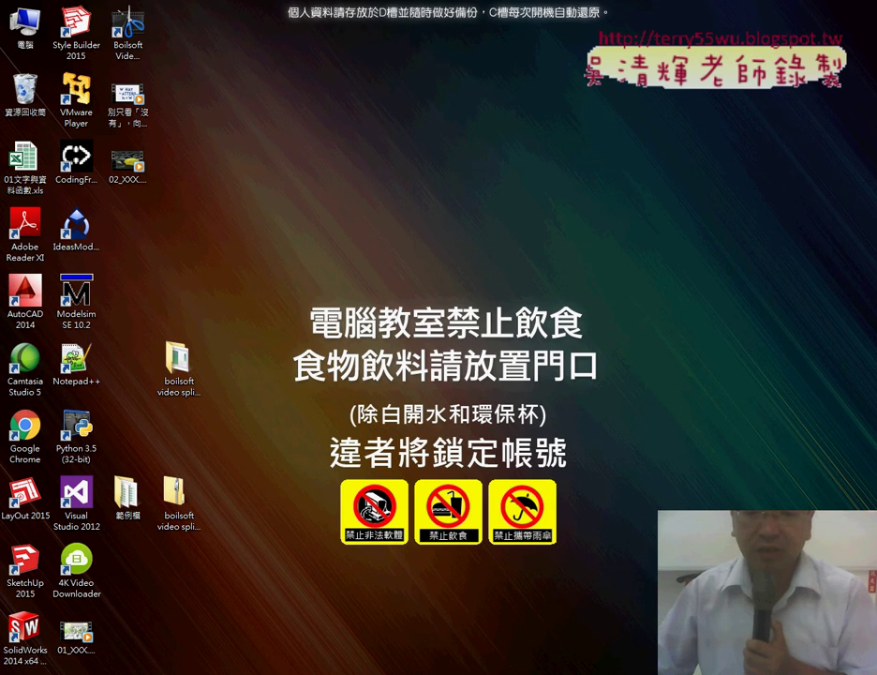
mouse_move(241, 671)
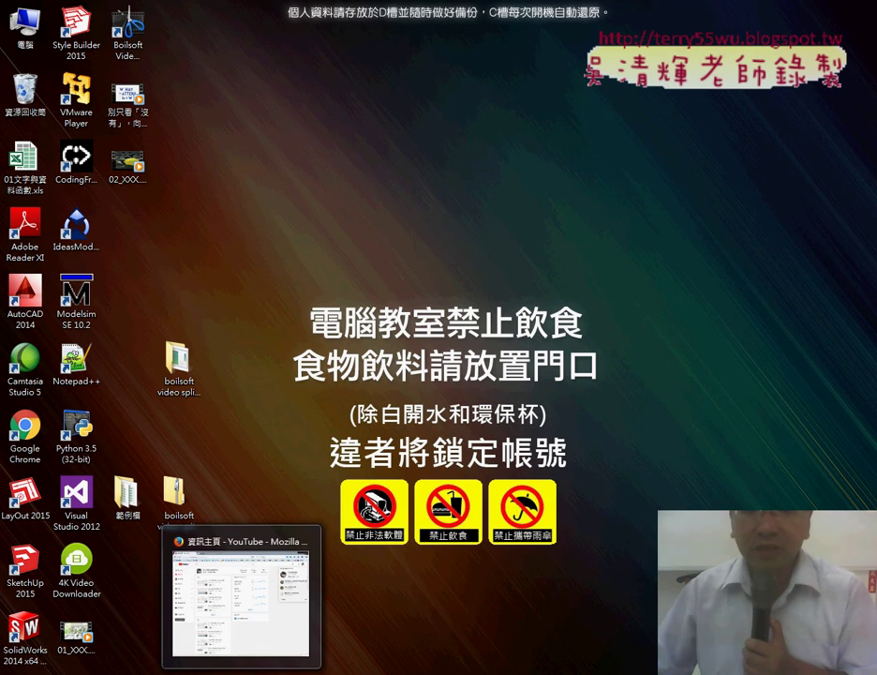
left_click(234, 619)
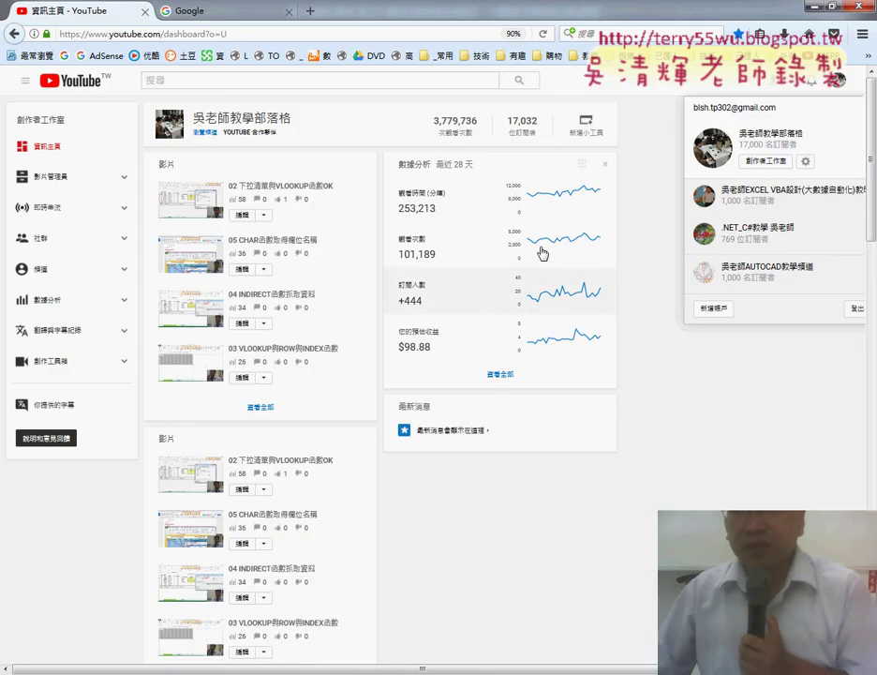
left_click(750, 241)
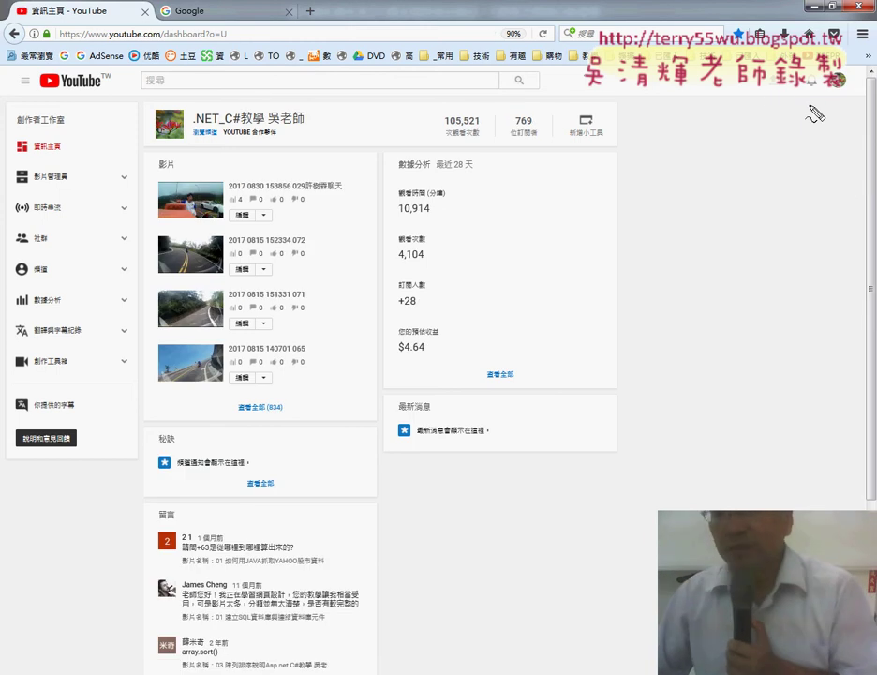
mouse_move(747, 75)
left_mouse_down()
mouse_move(755, 98)
mouse_move(782, 105)
mouse_move(798, 90)
left_mouse_up()
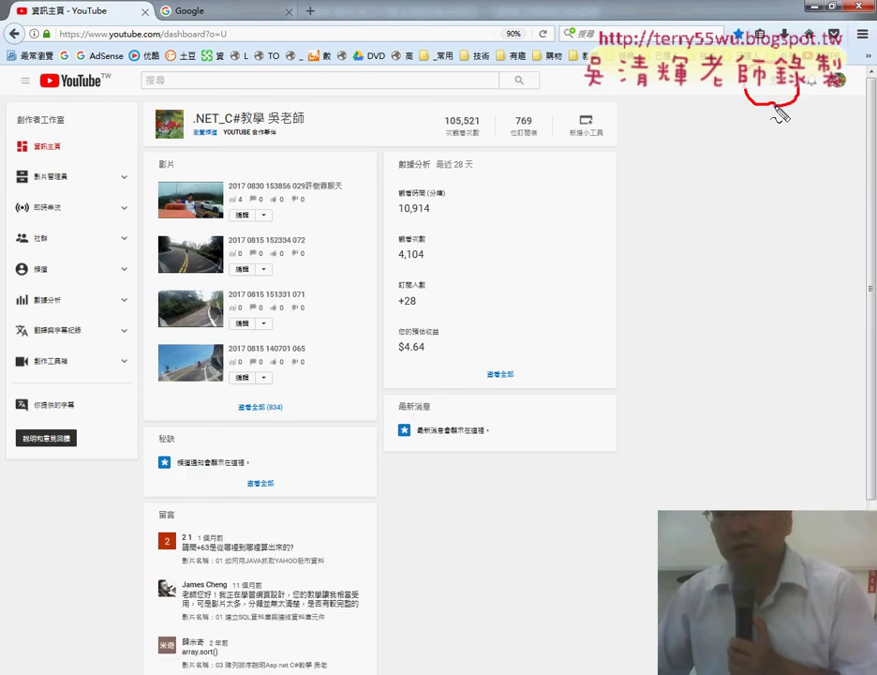
mouse_move(646, 239)
left_mouse_down()
mouse_move(736, 97)
mouse_move(742, 120)
left_mouse_up()
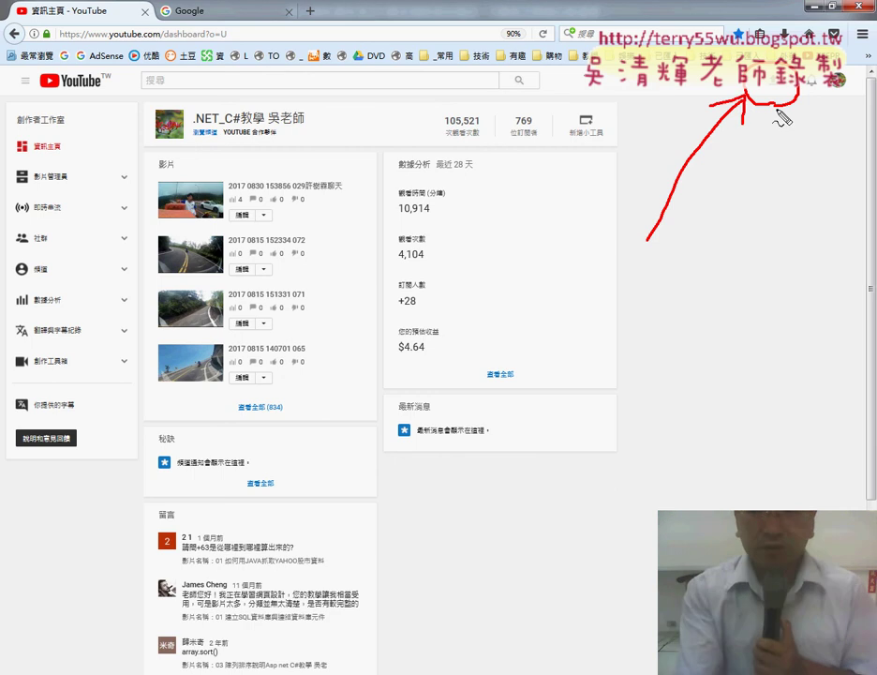
key("Escape")
Open the video upload page and upload 01_XXX.mp4 and 02_XXX.mp4 together from the desktop
left_click(771, 84)
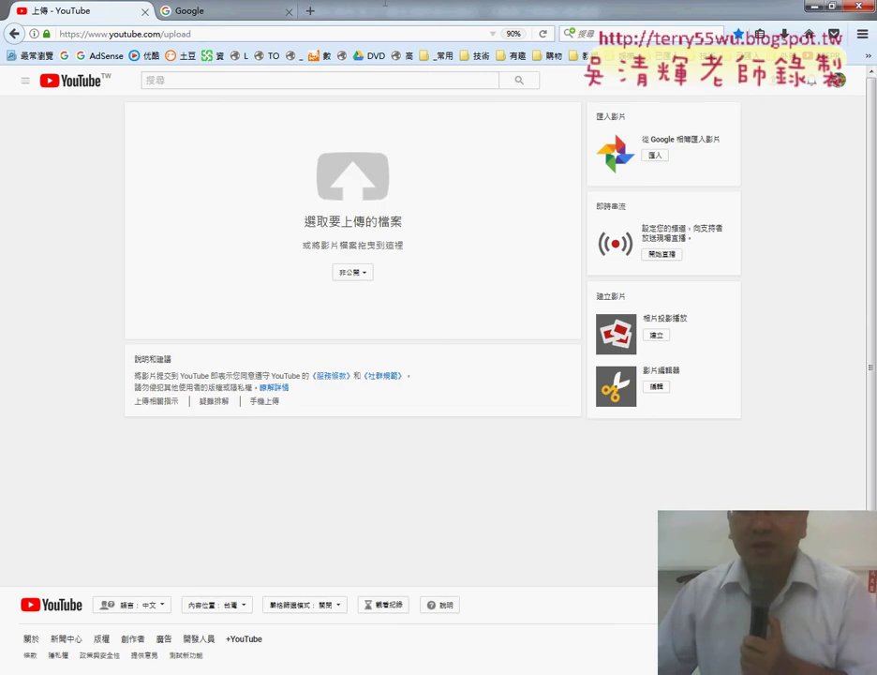
left_click(355, 185)
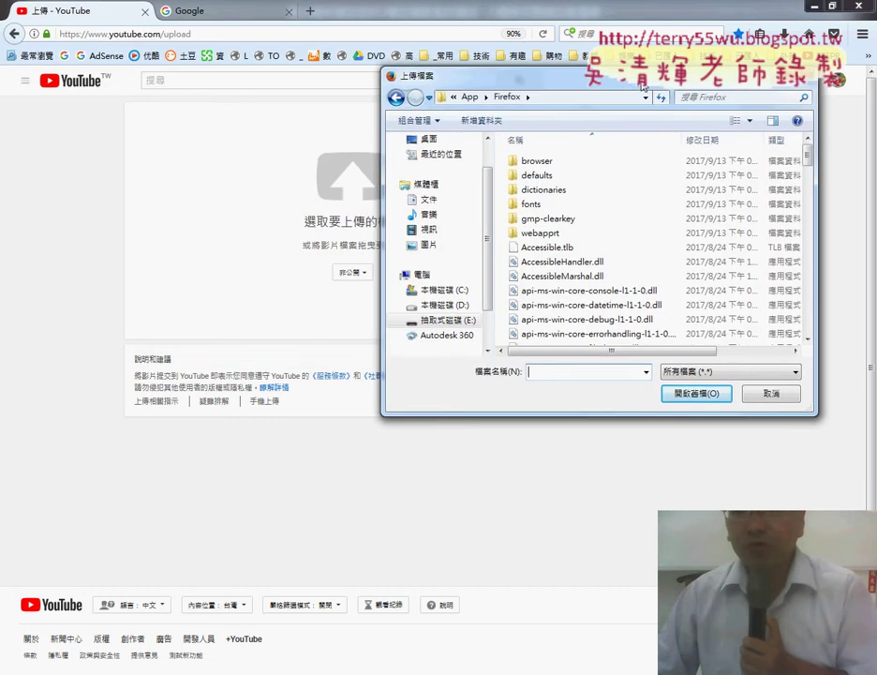
left_click(444, 141)
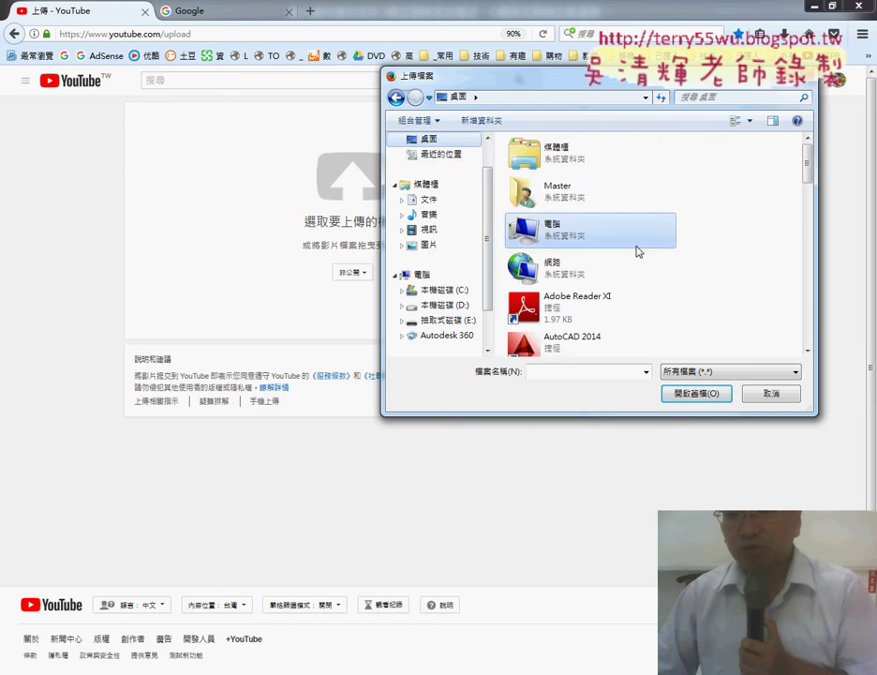
mouse_move(808, 162)
left_mouse_down()
mouse_move(809, 282)
mouse_move(811, 265)
left_mouse_up()
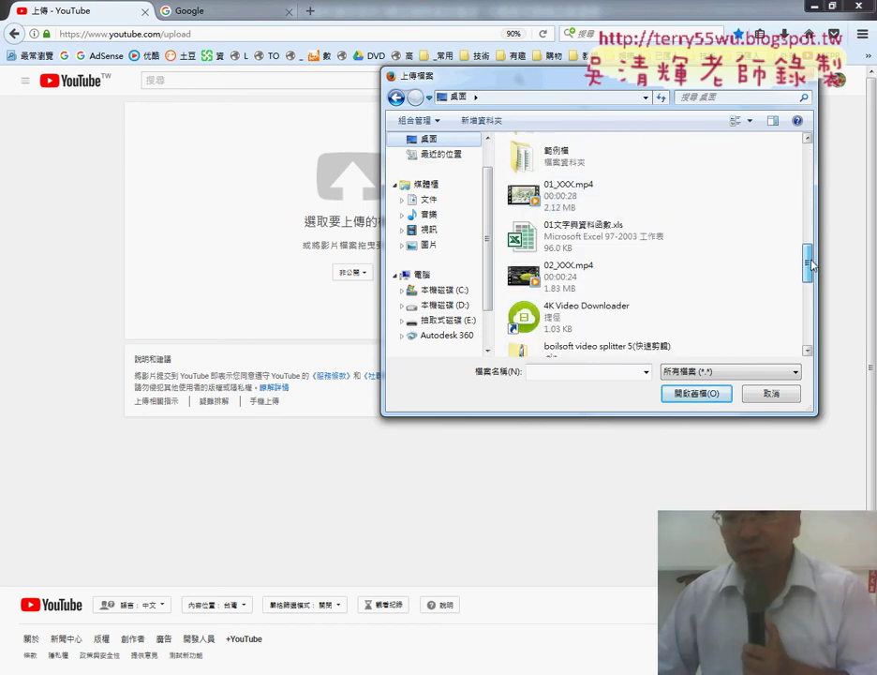
left_click(588, 195)
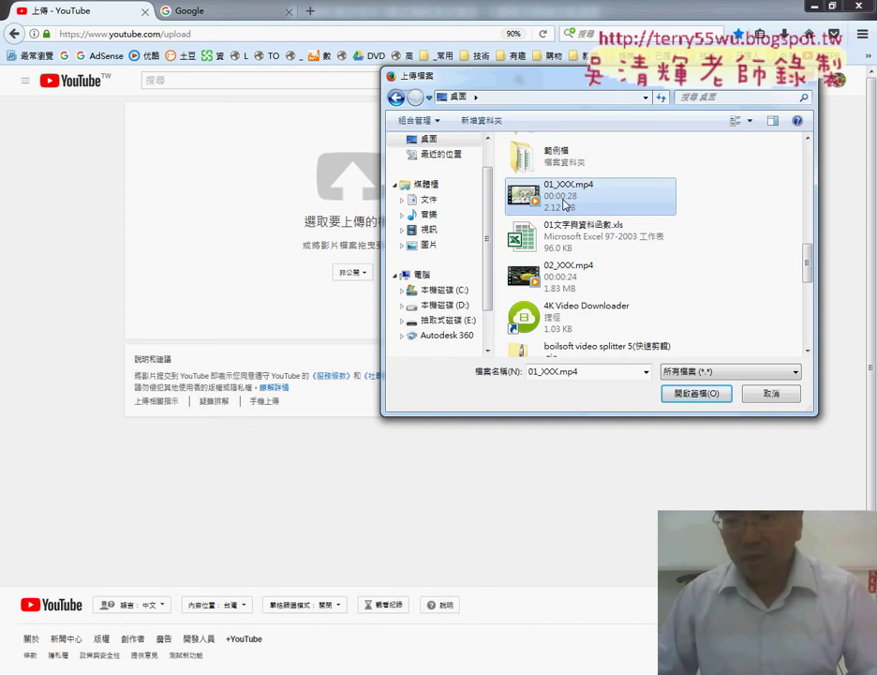
left_click(562, 288, "ctrl")
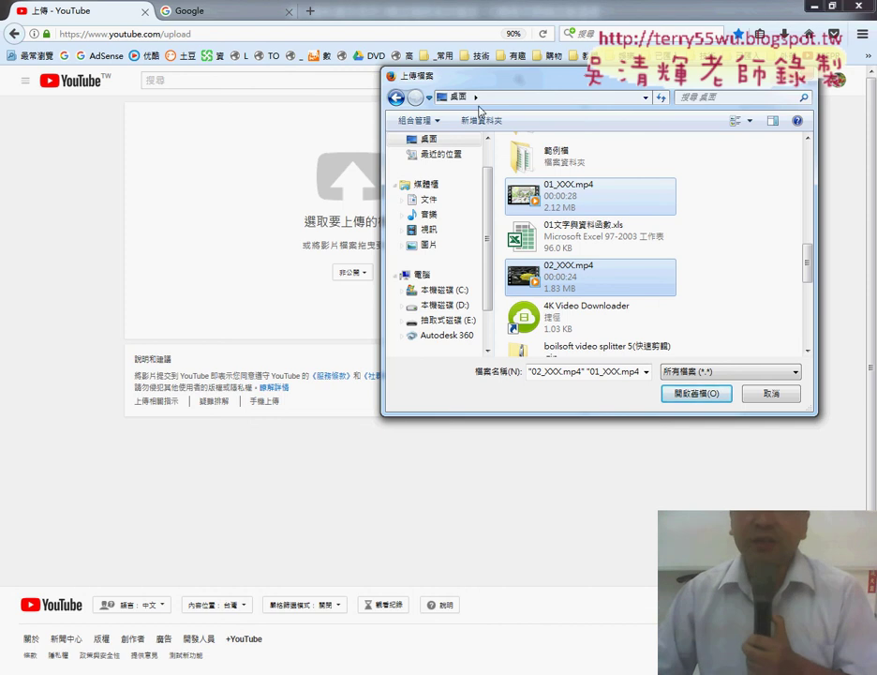
left_click_drag(499, 78, 555, 82)
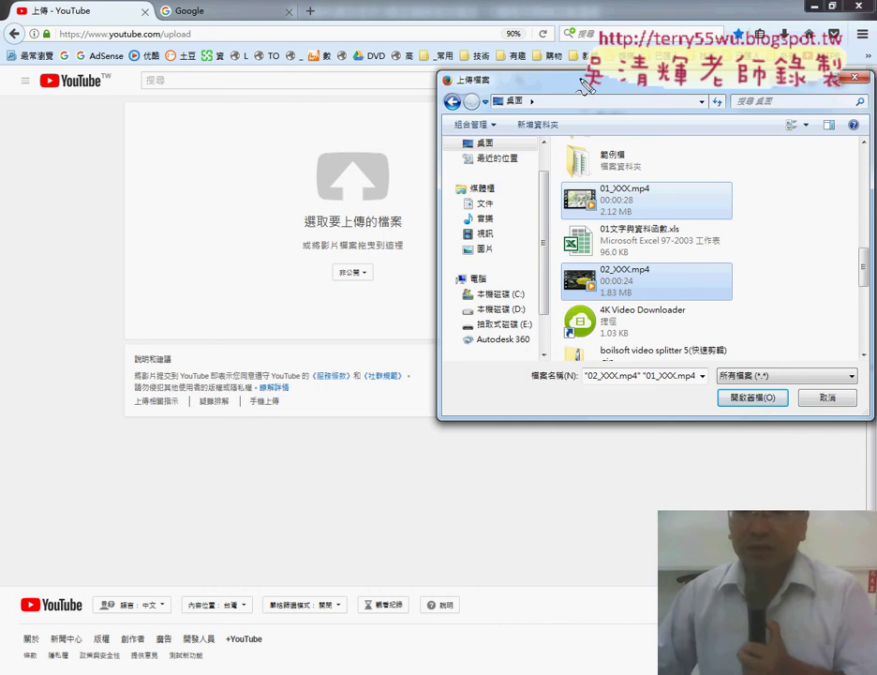
mouse_move(368, 261)
left_mouse_down()
mouse_move(337, 287)
mouse_move(373, 292)
left_mouse_up()
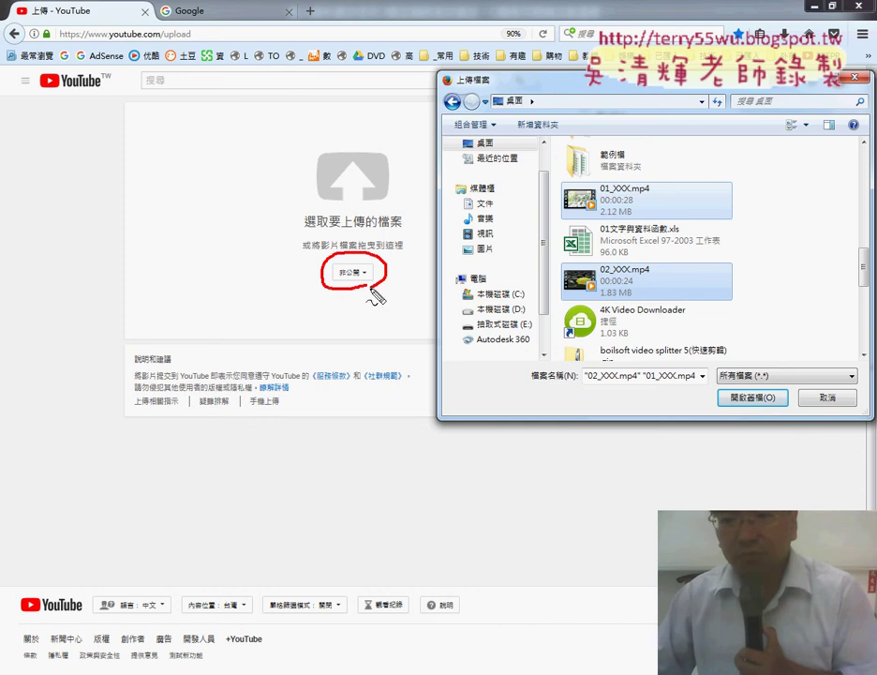
left_click_drag(633, 183, 611, 221)
mouse_move(637, 262)
left_mouse_down()
mouse_move(581, 309)
mouse_move(609, 311)
left_mouse_up()
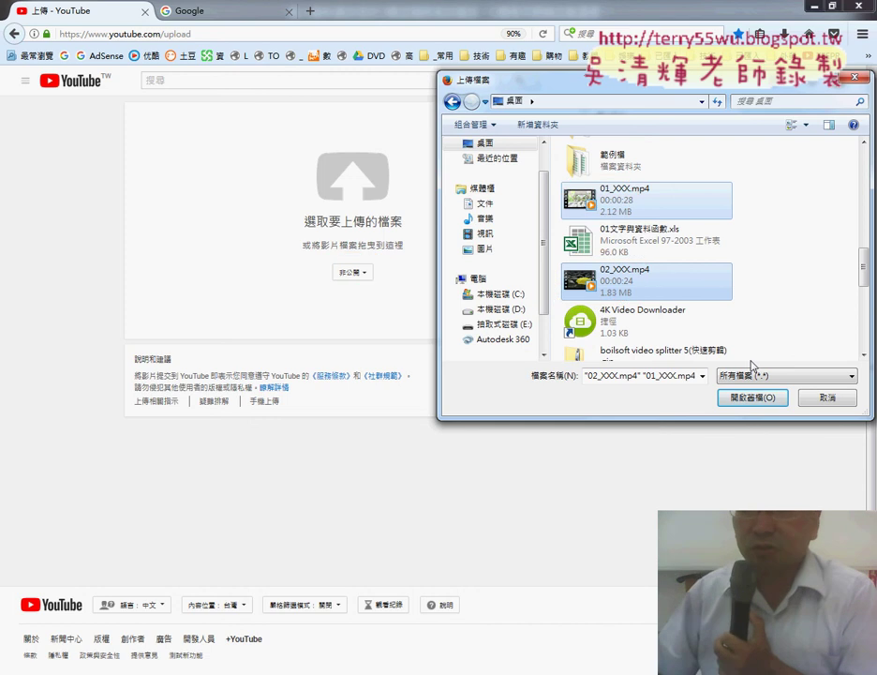
left_click(755, 398)
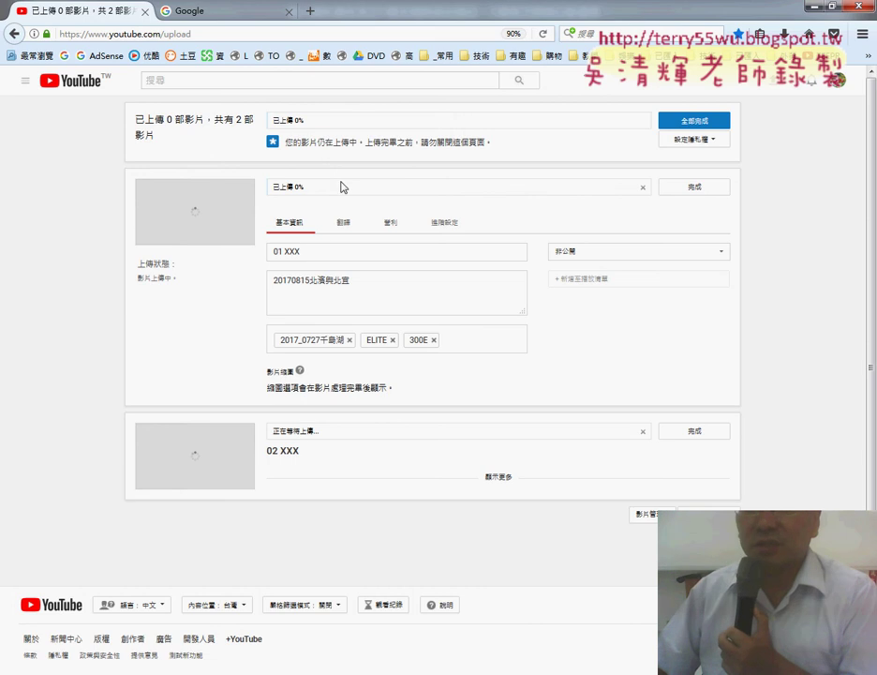
Expand the details of the 02 XXX upload and choose 非公開 as the visibility of 01 XXX
left_click(500, 479)
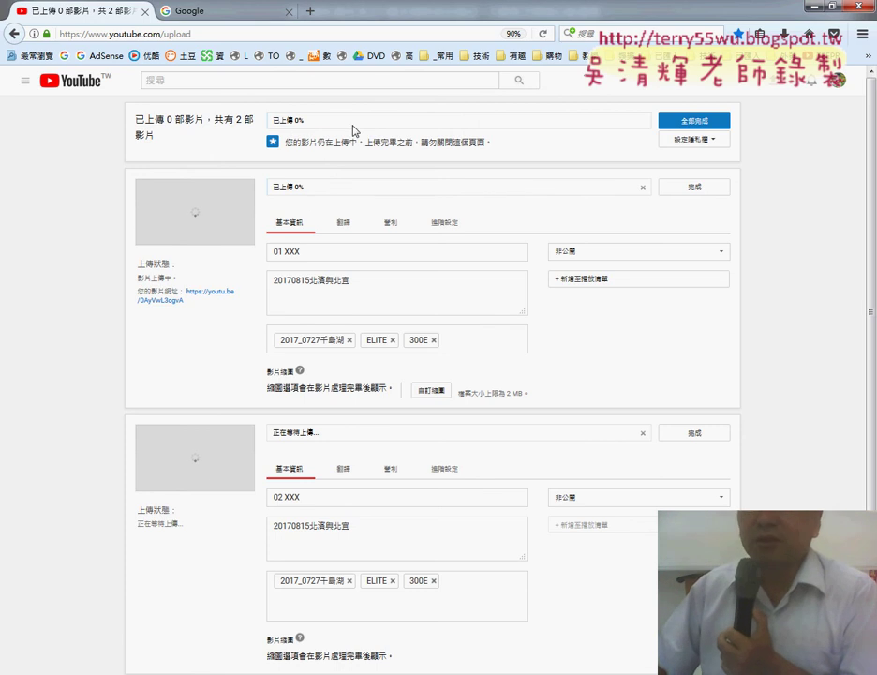
left_click(684, 256)
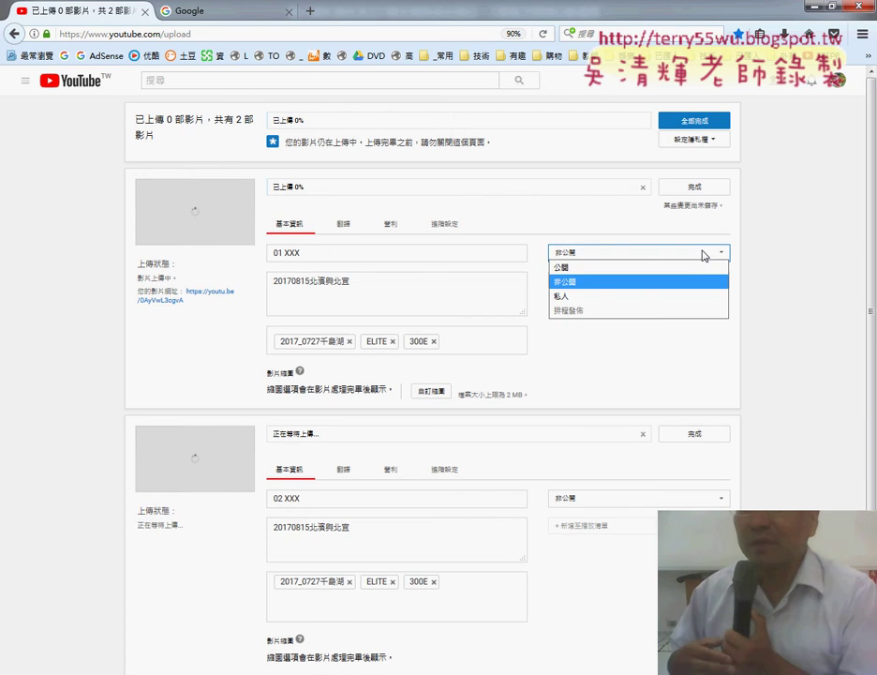
left_click(652, 283)
Clear the prefilled description text of both the 01 XXX and 02 XXX videos
scroll(629, 476, "down", 2)
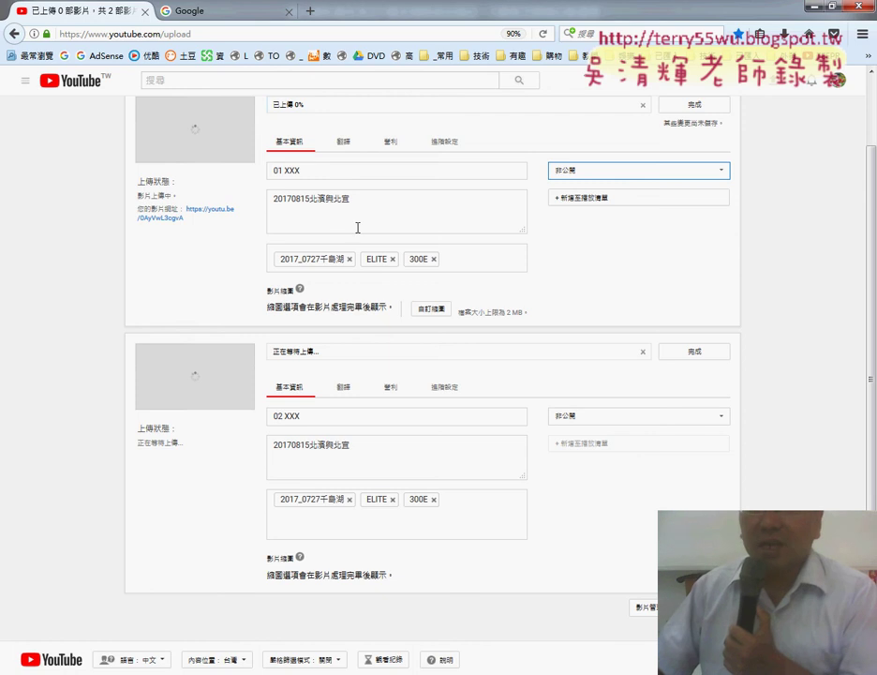
left_click(311, 171)
left_click_drag(311, 171, 265, 168)
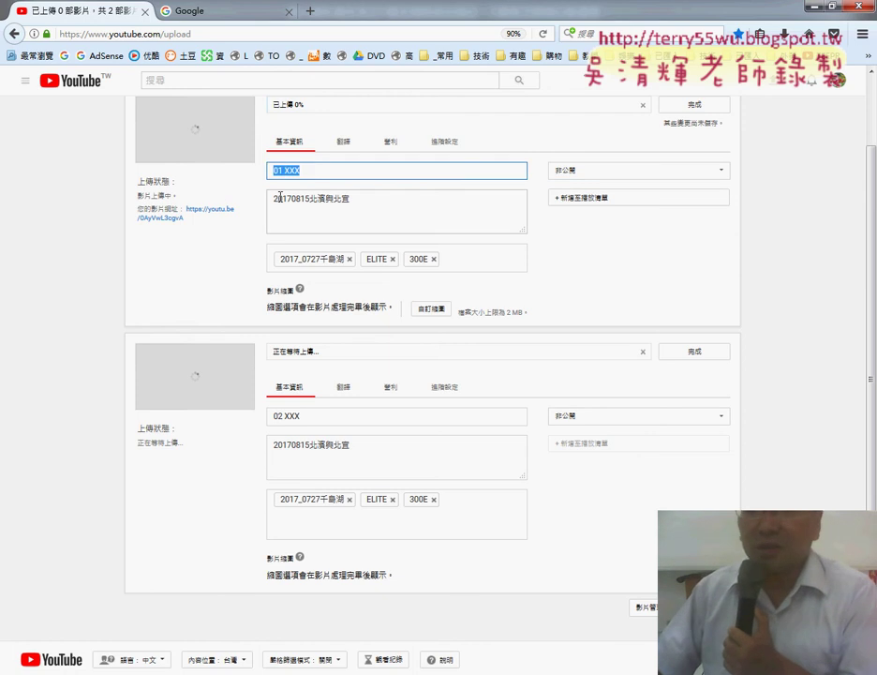
triple_click(335, 201)
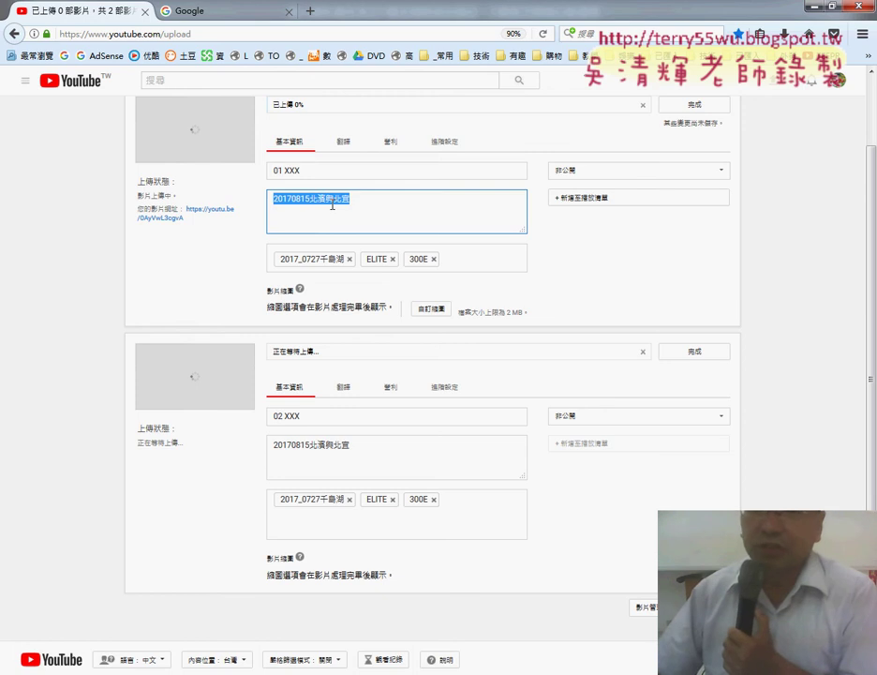
key("BackSpace")
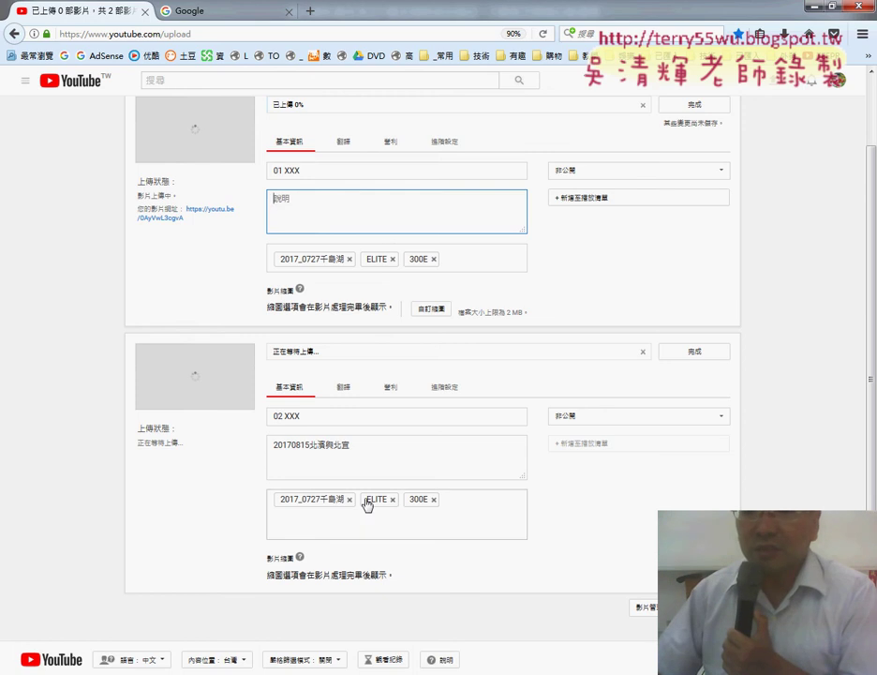
left_click_drag(361, 446, 245, 446)
key("BackSpace")
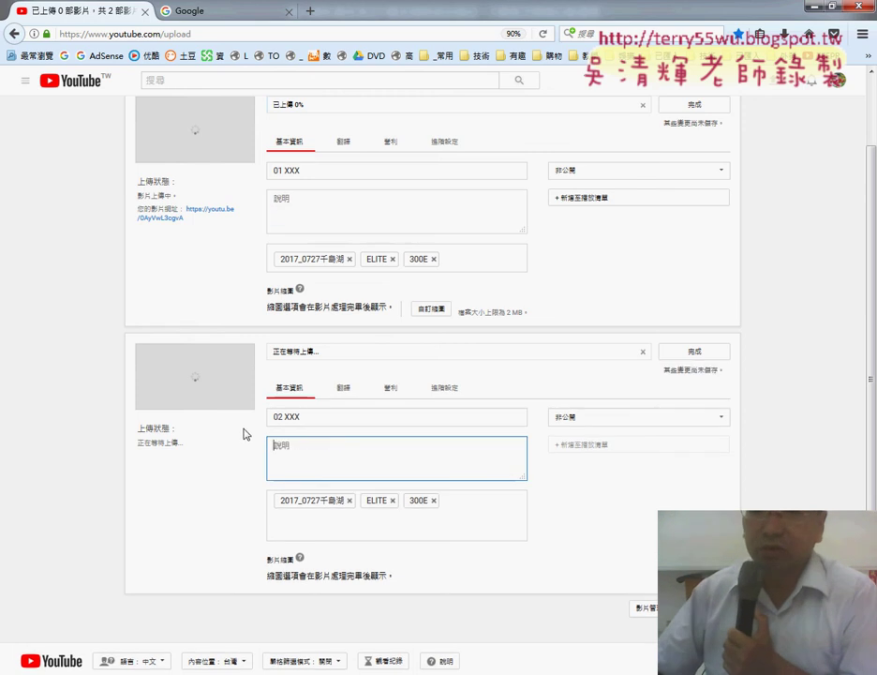
Remove the prefilled tags 2017_0727千島湖, ELITE and 300E from the 01 XXX video
left_click(322, 209)
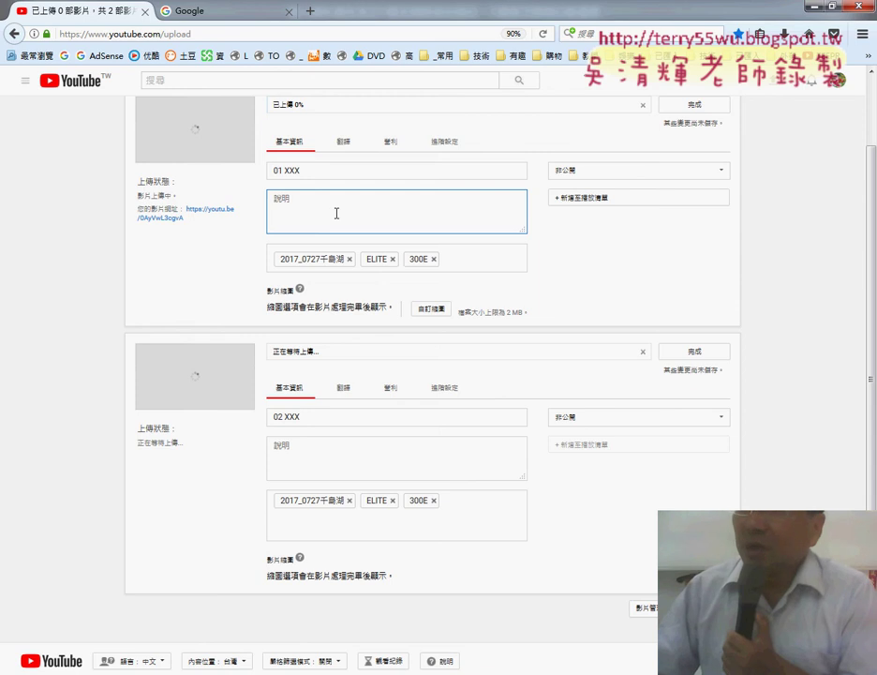
left_click(350, 260)
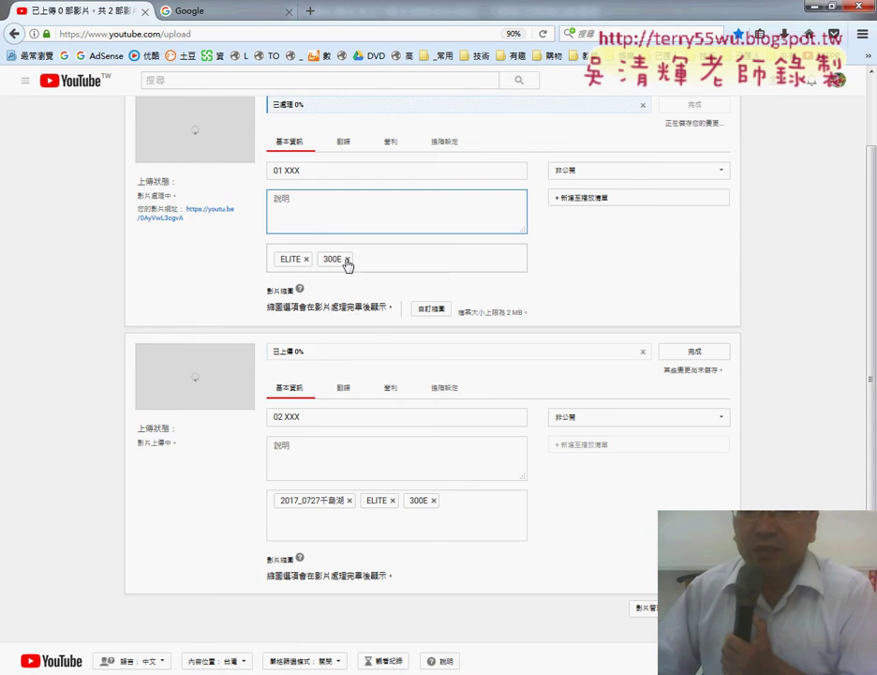
left_click(347, 260)
left_click(306, 259)
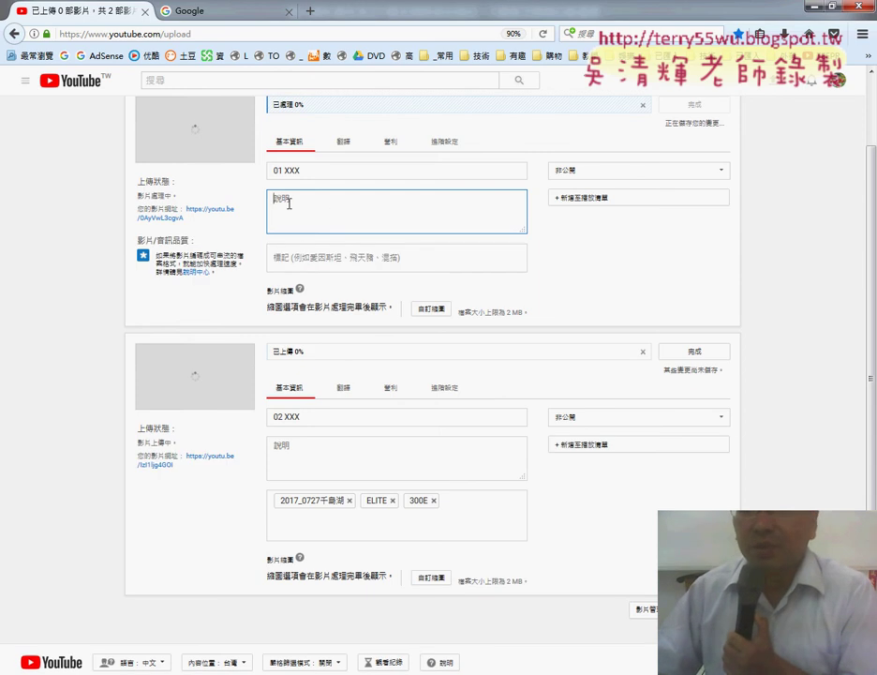
Enter 火車爺爺 as the tag text of the 01 XXX video
left_click(351, 259)
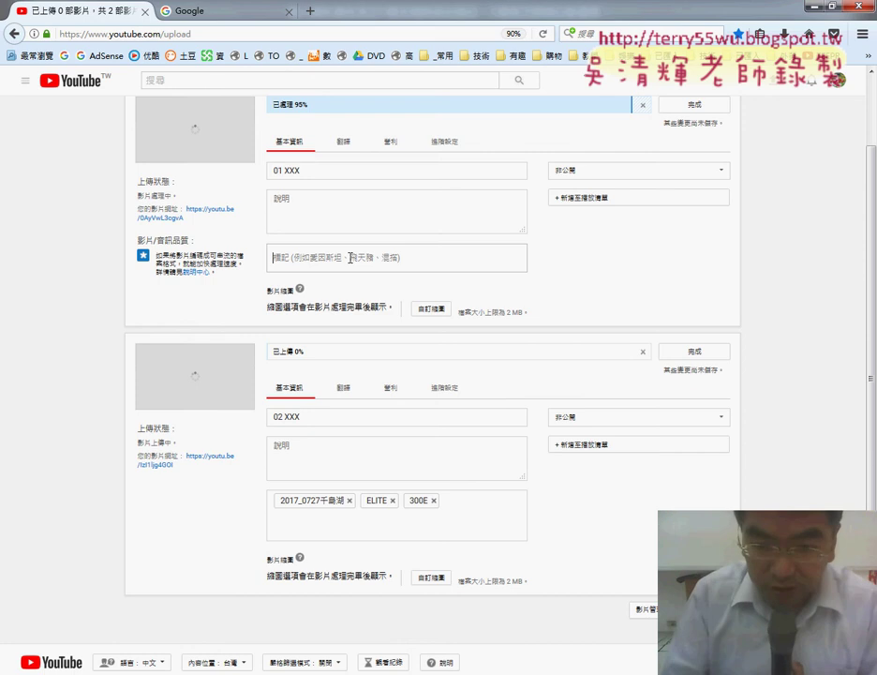
type("h")
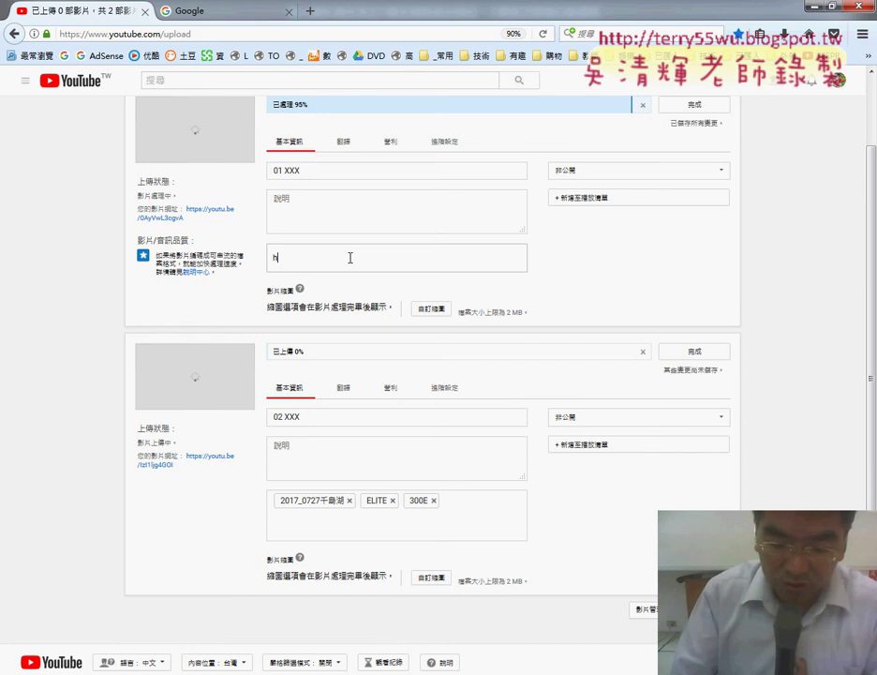
key("BackSpace")
type("c")
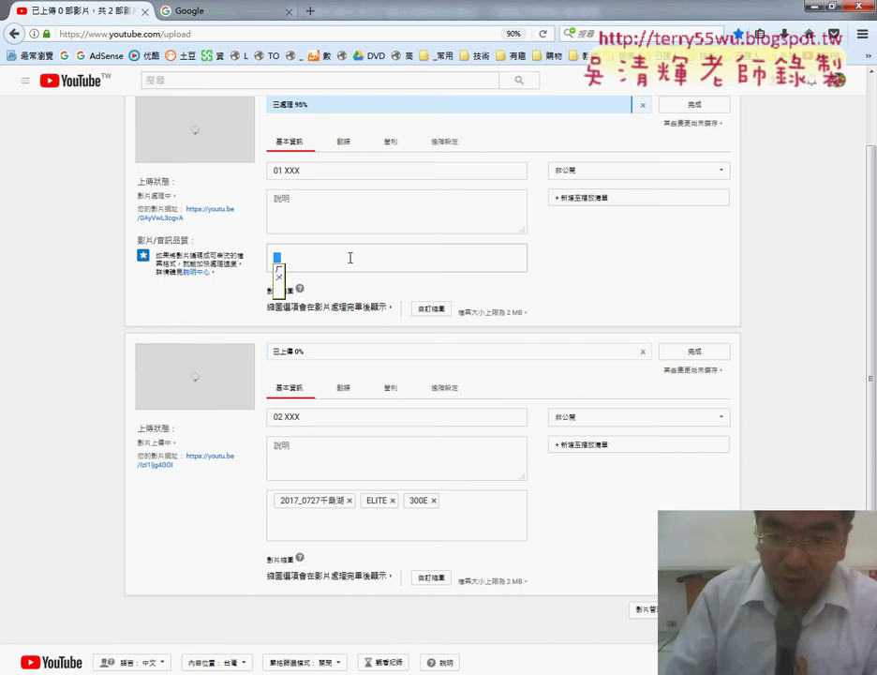
key("BackSpace")
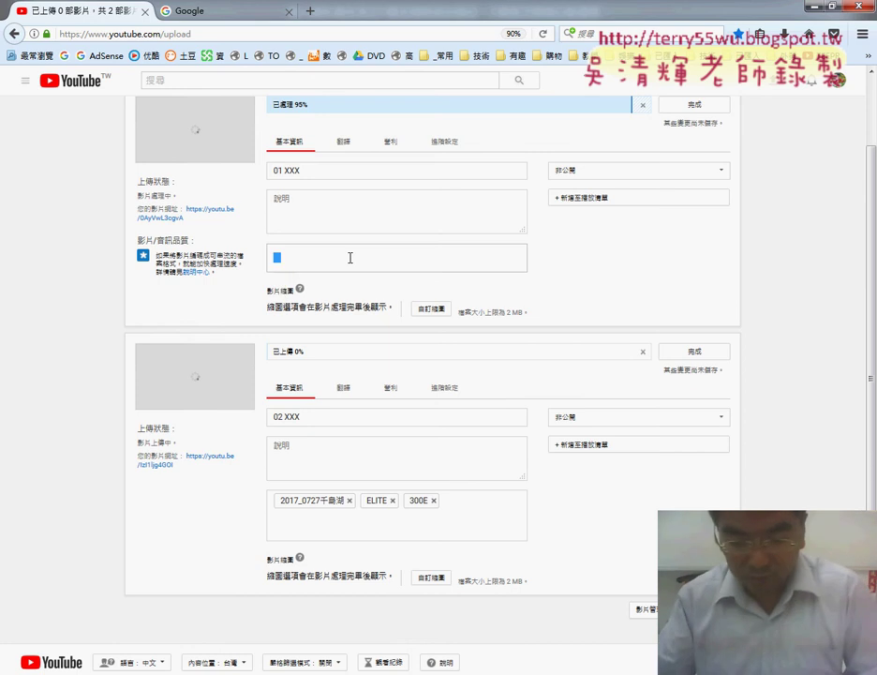
type("f火車站銅")
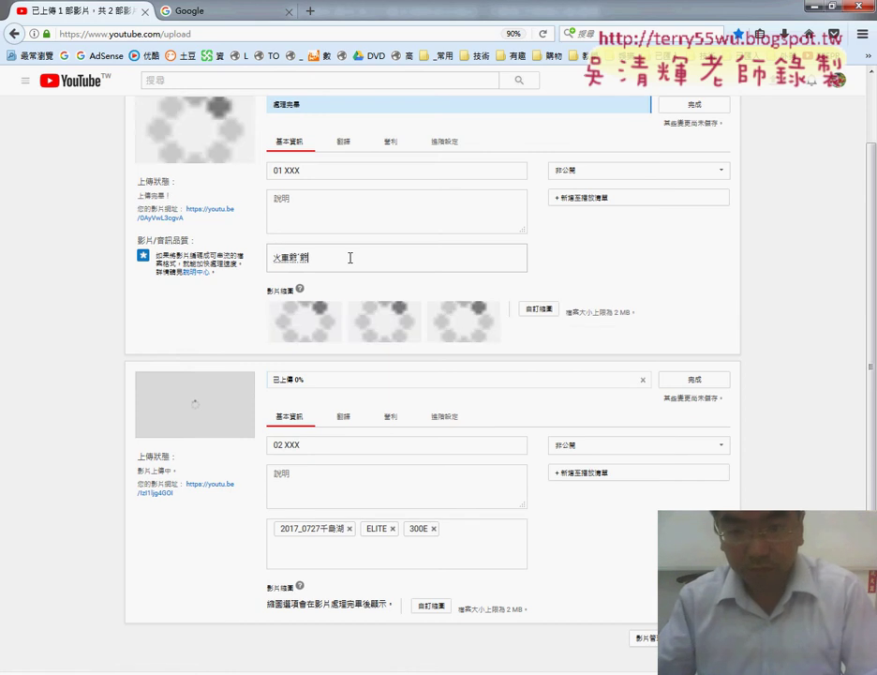
key("Return")
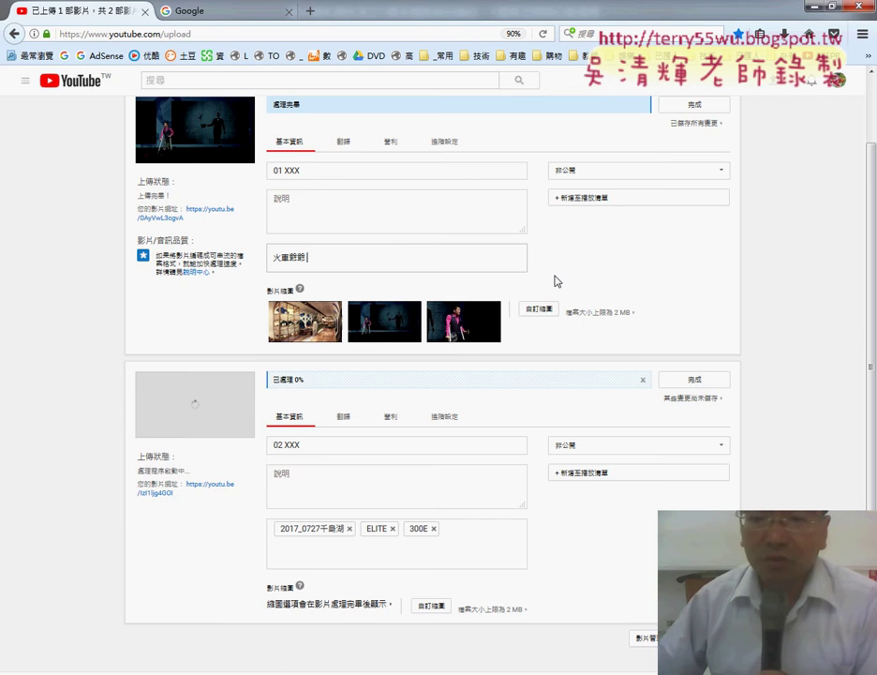
Complete the whole upload batch for both clips and open the account menu listing the channels
scroll(660, 297, "up", 2)
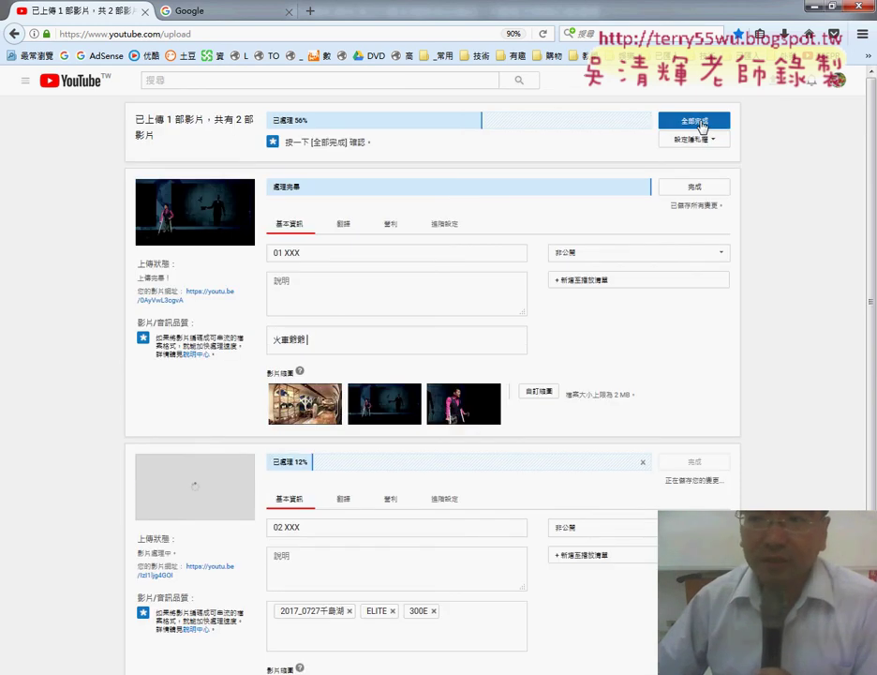
key("Return")
left_click(701, 123)
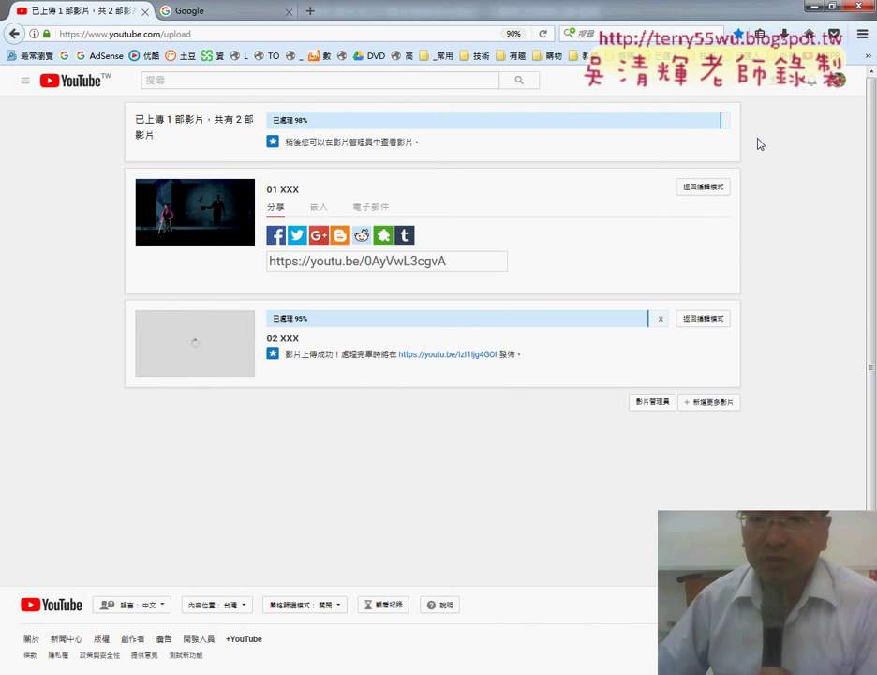
left_click(837, 83)
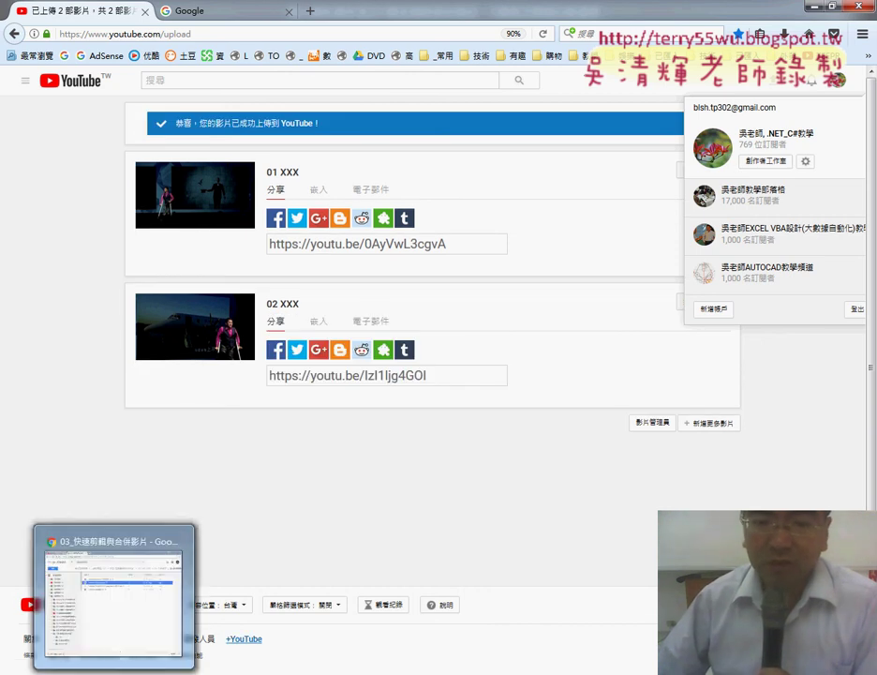
Switch to Google Drive in Chrome, go through 00_YOUTUBE and 04_工具程式 to the quick cutting and joining folder, and select Free Video Cutter Joiner.zip
left_click(117, 635)
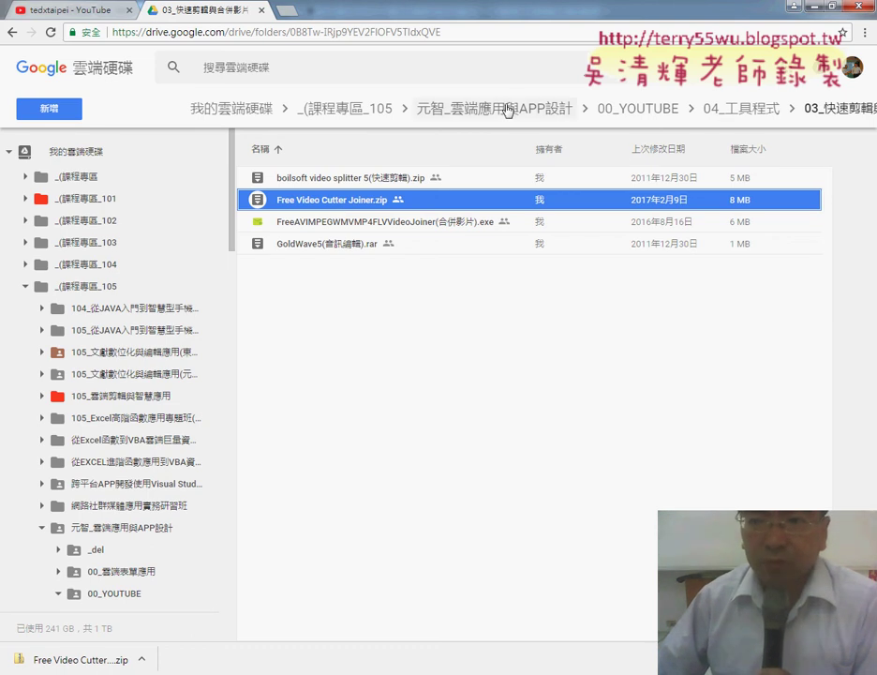
left_click(638, 110)
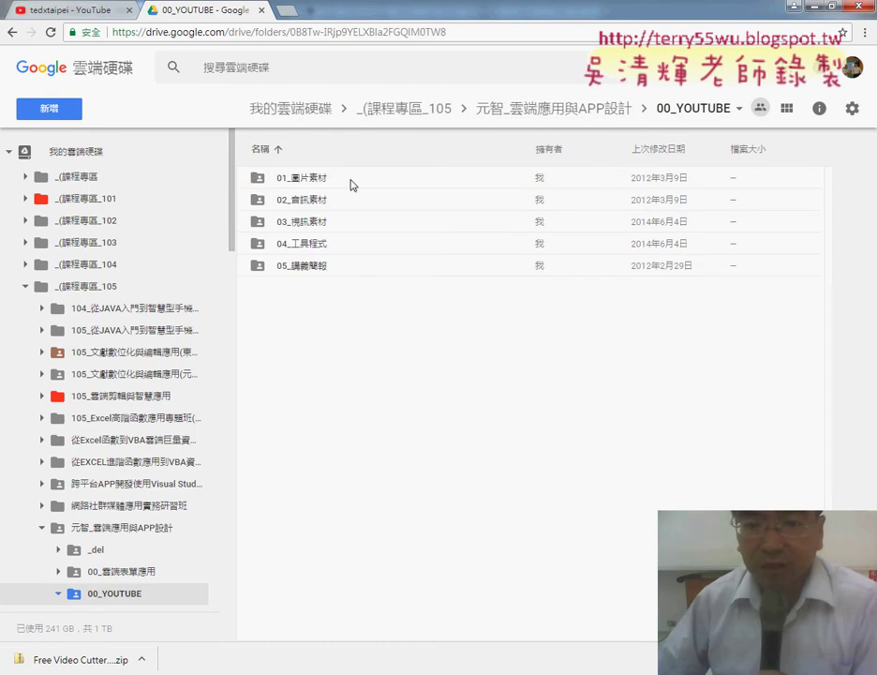
left_click(306, 245)
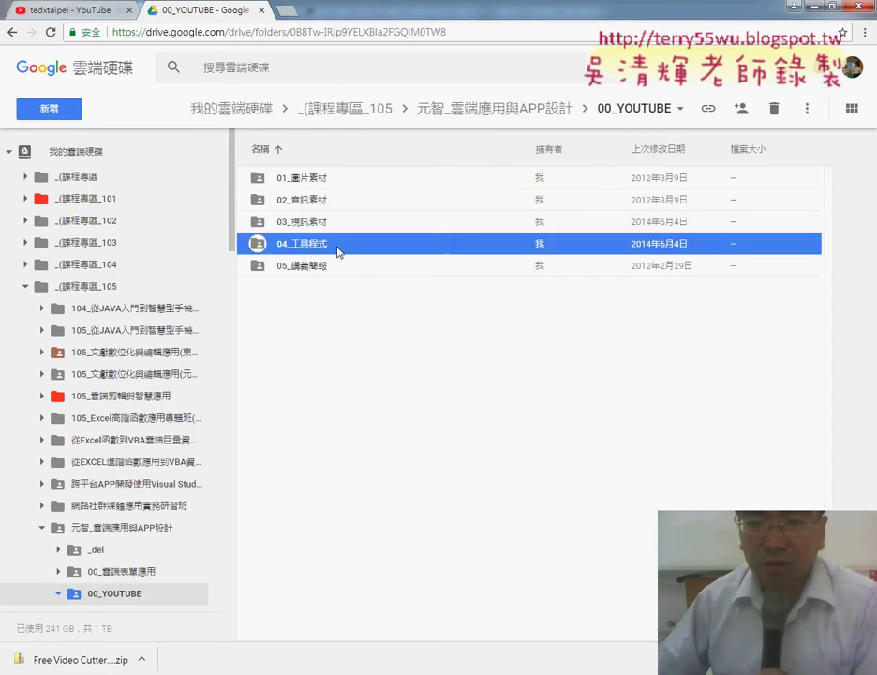
double_click(338, 249)
double_click(328, 246)
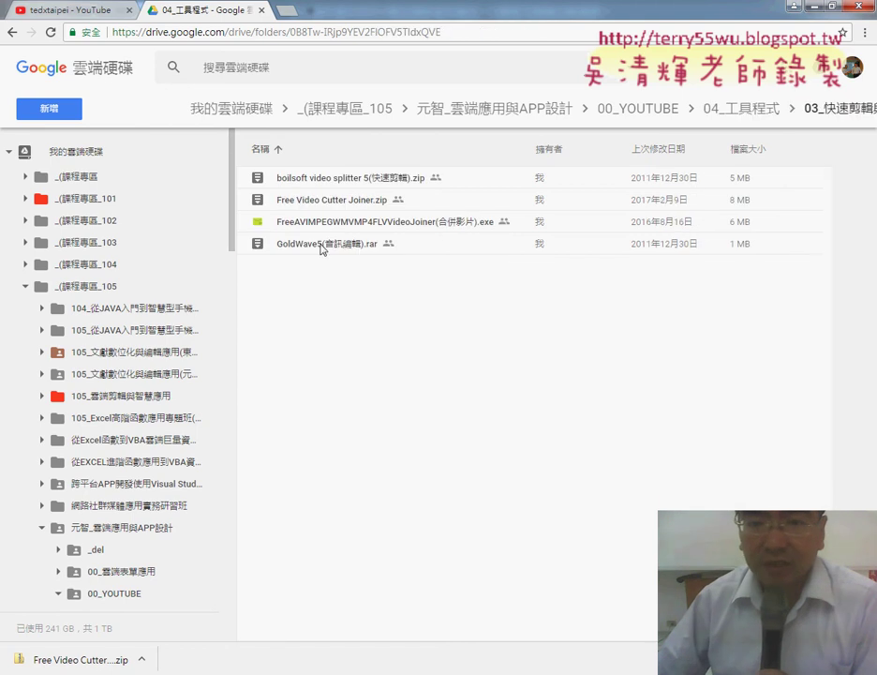
left_click(318, 201)
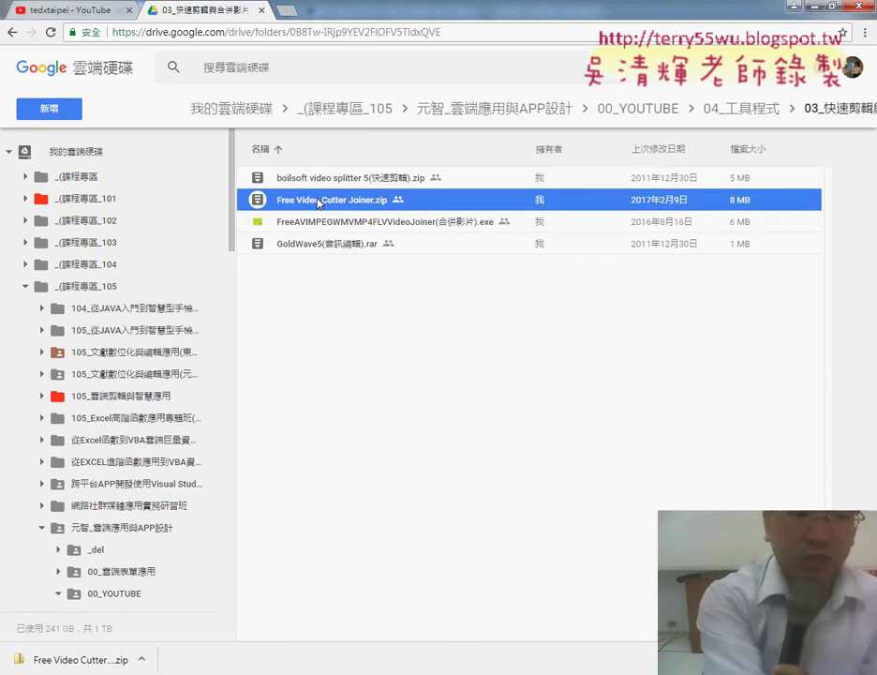